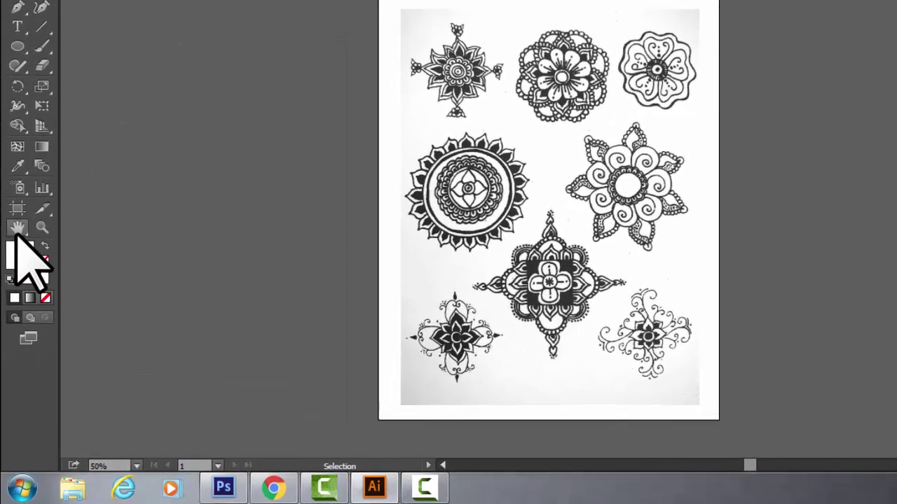
Step: Reveal Print Tiling beside the Hand tool, pan the mandala sheet, then switch to Untitled-3
left_click_drag(15, 281, 61, 303)
left_click_drag(100, 183, 141, 112)
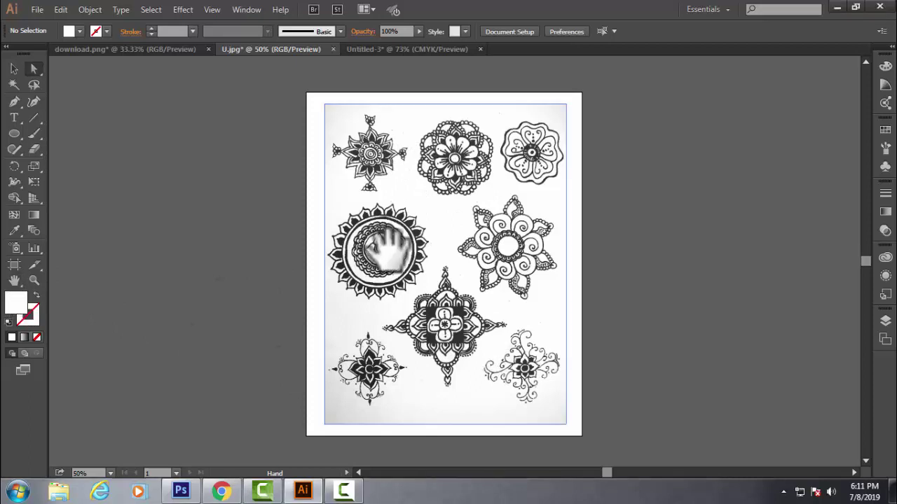
key("space")
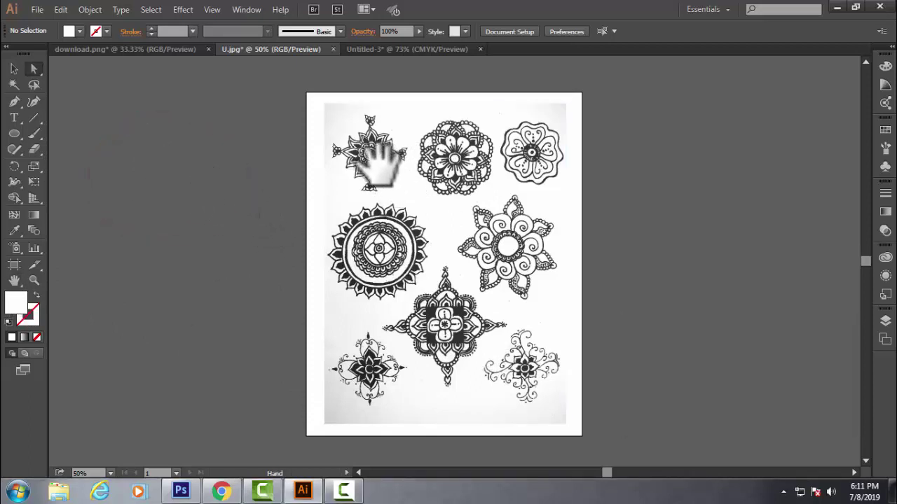
mouse_move(376, 159)
left_mouse_down()
mouse_move(368, 196)
mouse_move(295, 150)
mouse_move(651, 150)
mouse_move(371, 147)
mouse_move(366, 131)
mouse_move(424, 140)
mouse_move(341, 146)
mouse_move(382, 157)
left_mouse_up()
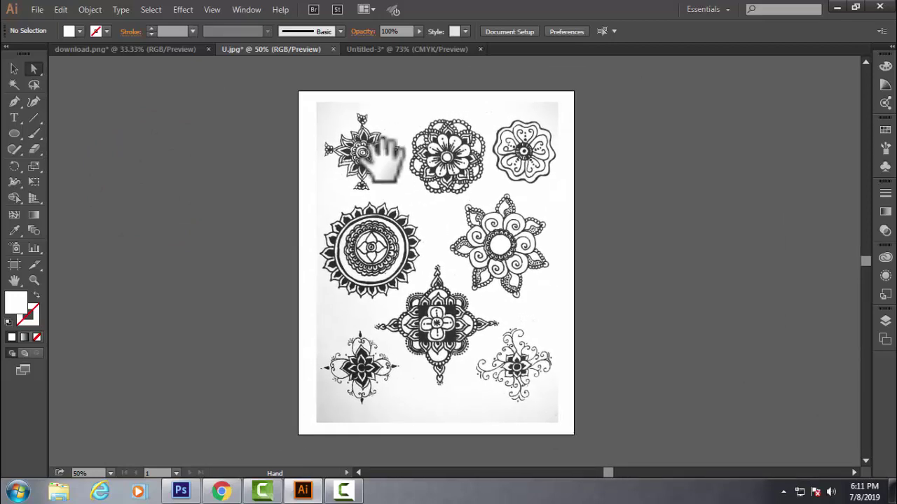
left_click(403, 50)
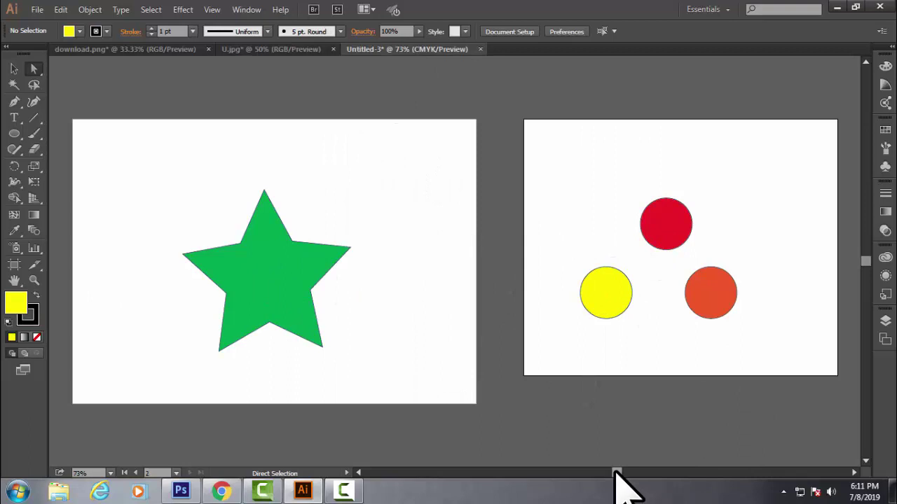
Step: Zoom Untitled-3 to 200% from the status-bar zoom list and scroll the green star into view
mouse_move(616, 473)
left_mouse_down()
mouse_move(641, 473)
mouse_move(599, 473)
mouse_move(627, 475)
mouse_move(607, 475)
mouse_move(618, 474)
left_mouse_up()
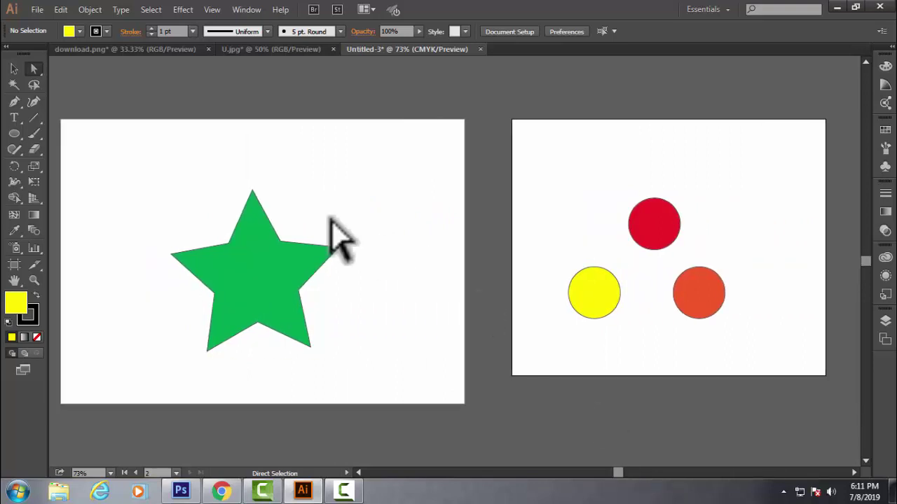
left_click(110, 474)
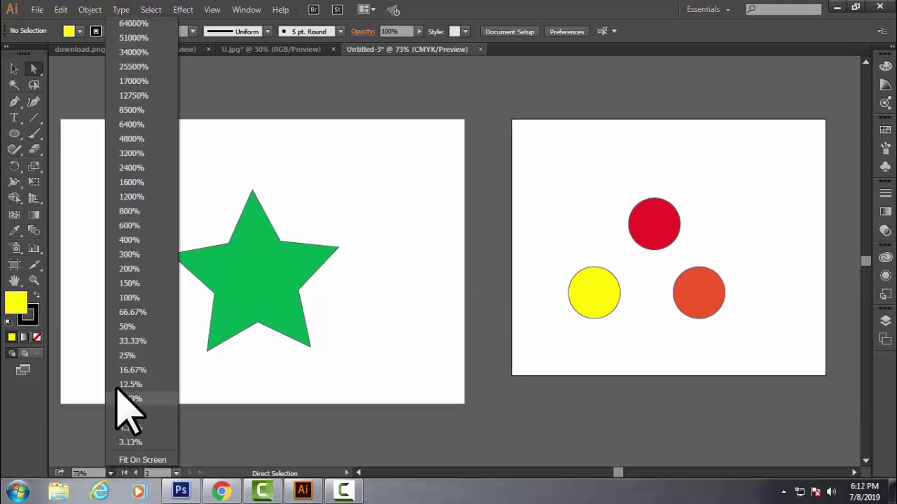
left_click(128, 269)
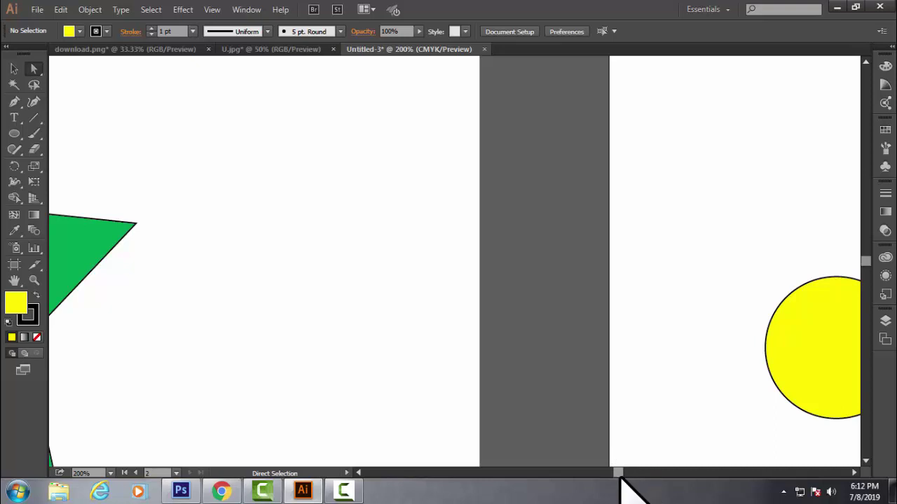
mouse_move(619, 477)
left_mouse_down()
mouse_move(603, 474)
mouse_move(611, 478)
left_mouse_up()
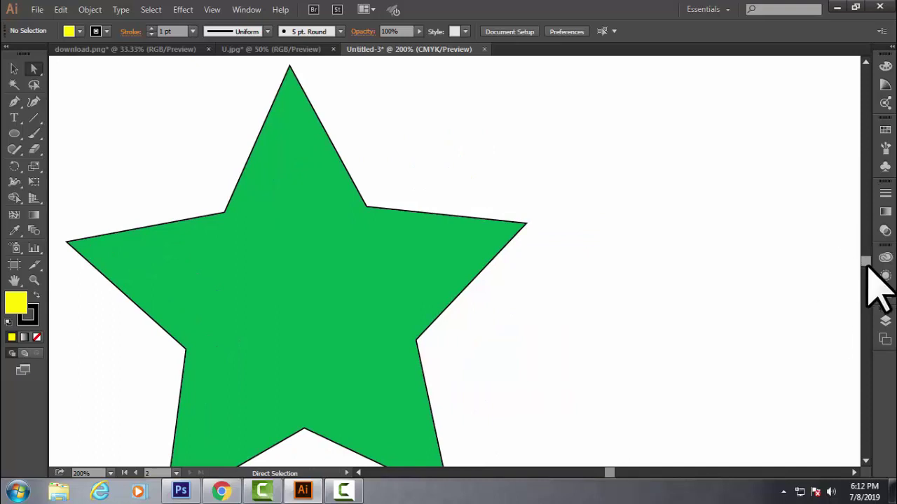
mouse_move(867, 263)
left_mouse_down()
mouse_move(868, 273)
mouse_move(868, 264)
left_mouse_up()
Step: Pan the 200% view from the green star across to the three circles artboard
key("space")
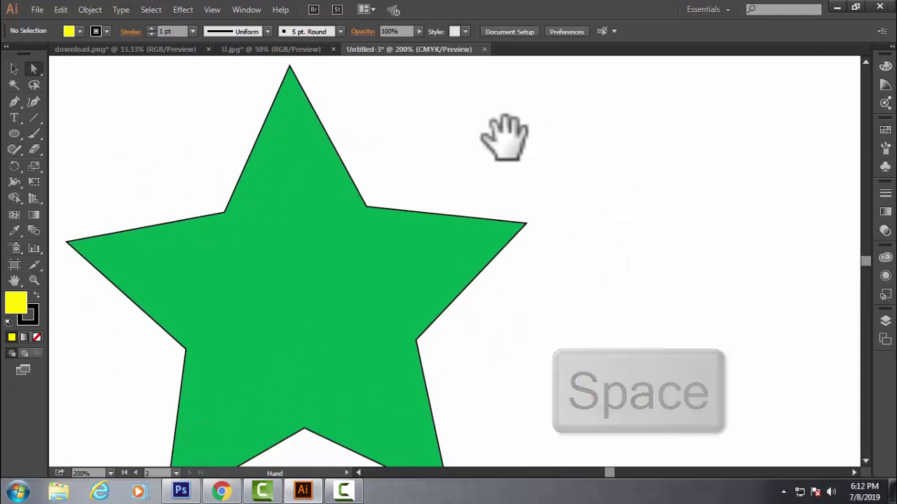
key("h")
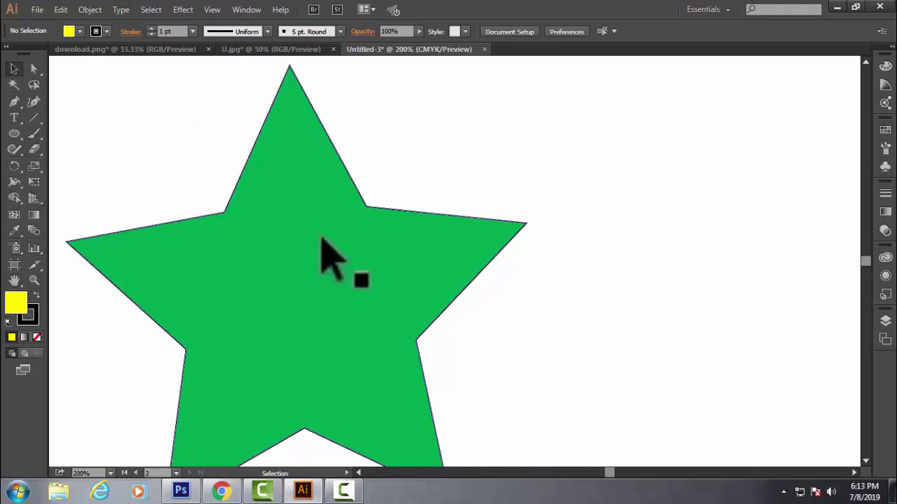
key("space")
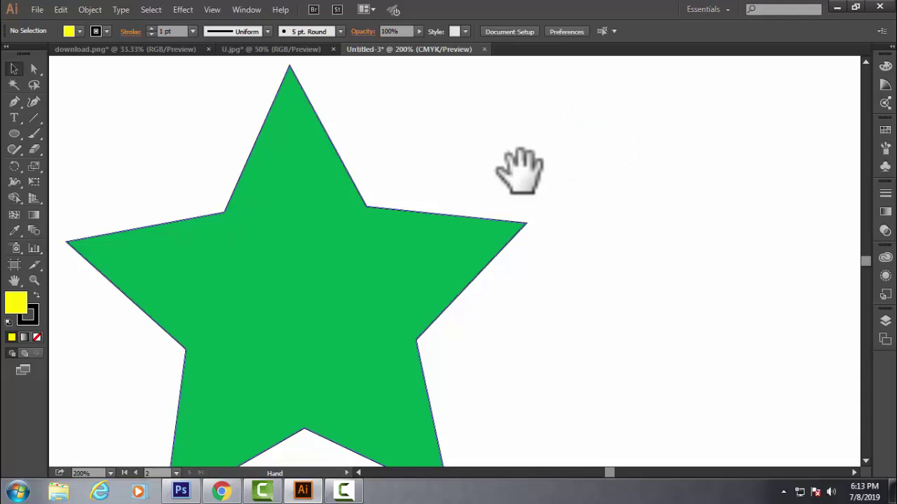
left_click_drag(426, 270, 447, 264)
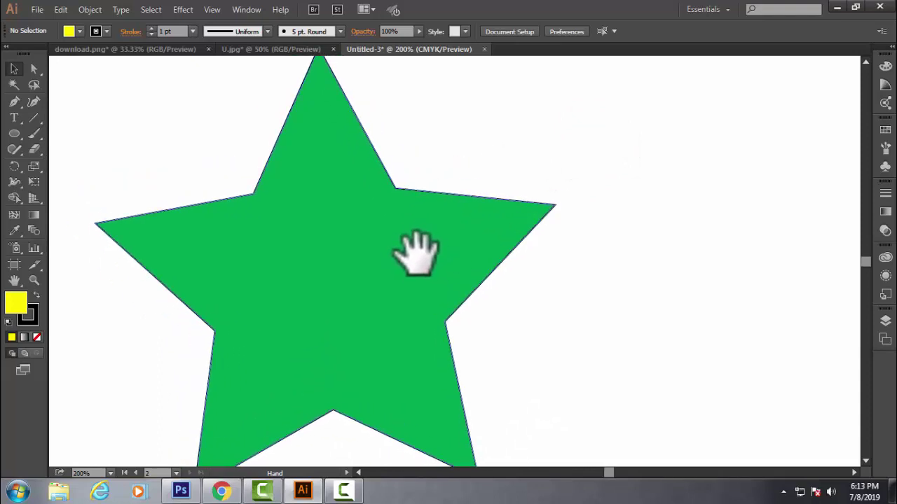
left_click_drag(584, 248, 434, 266)
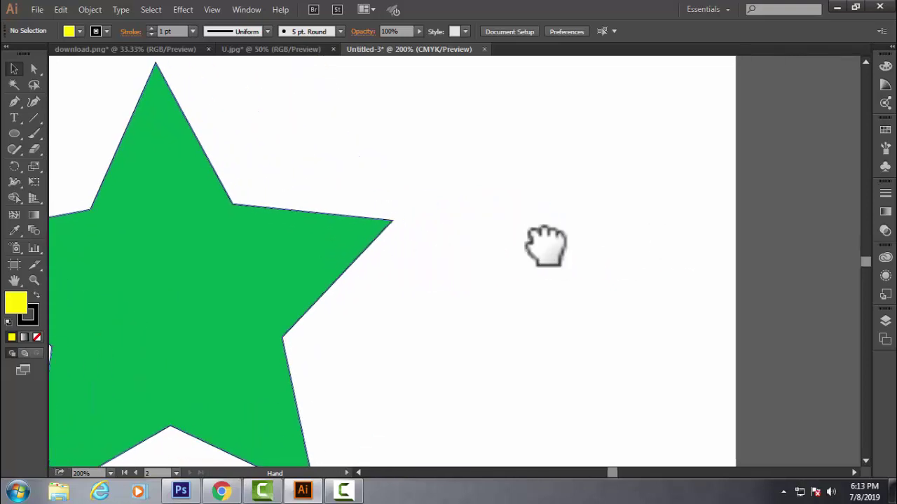
left_click_drag(546, 247, 436, 238)
left_click_drag(773, 236, 530, 240)
left_click_drag(726, 272, 673, 206)
Step: Pan back to the green star, keeping the Hand tool active
left_click_drag(418, 238, 621, 236)
left_click_drag(219, 241, 380, 241)
left_click_drag(210, 267, 466, 270)
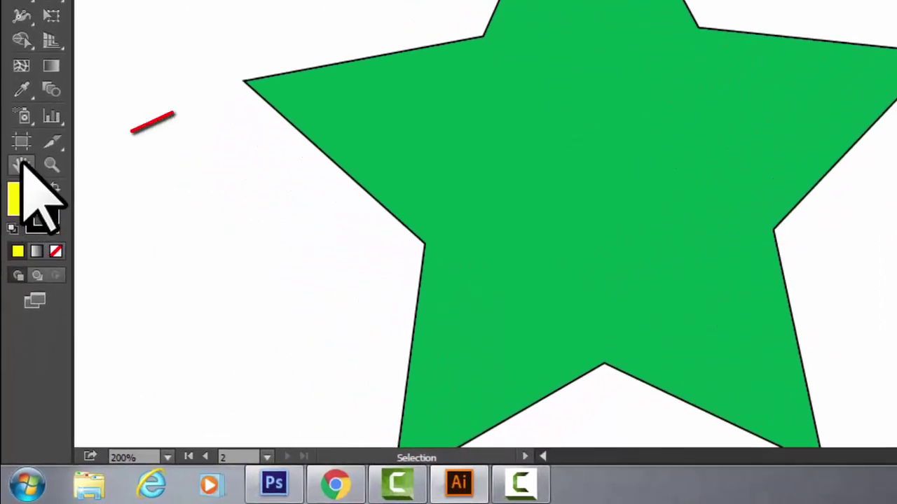
left_click(21, 164)
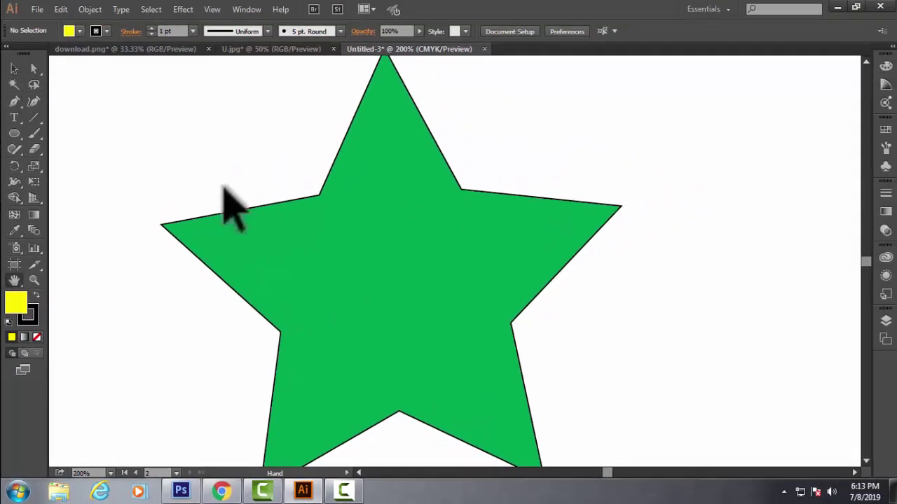
key("h")
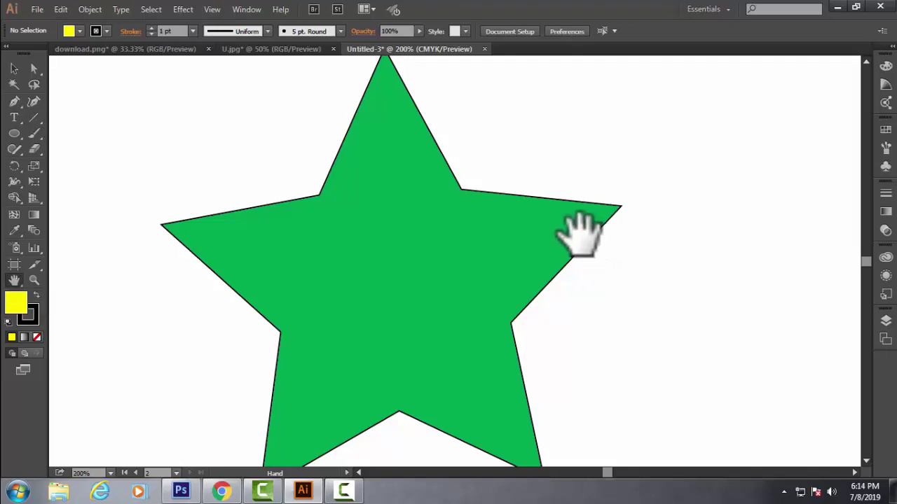
Step: Drag the view repeatedly around the green star until it sits centred in the window
left_click(14, 69)
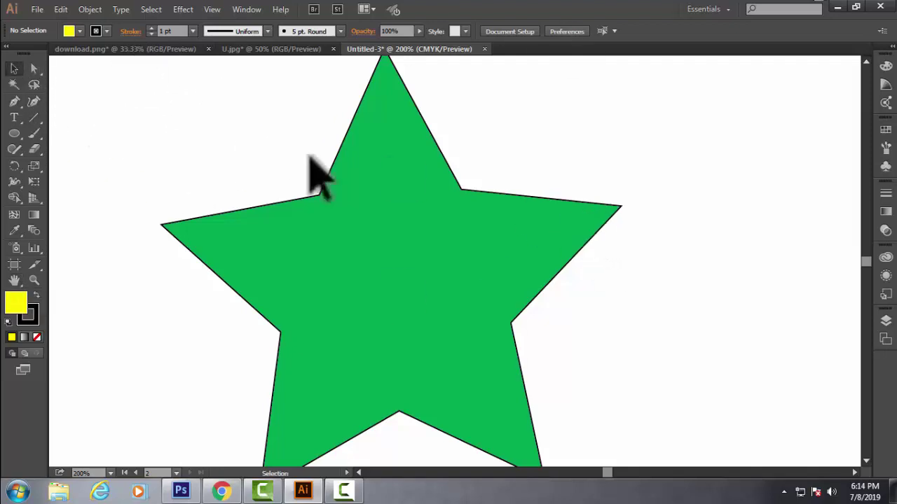
left_click_drag(494, 283, 502, 264)
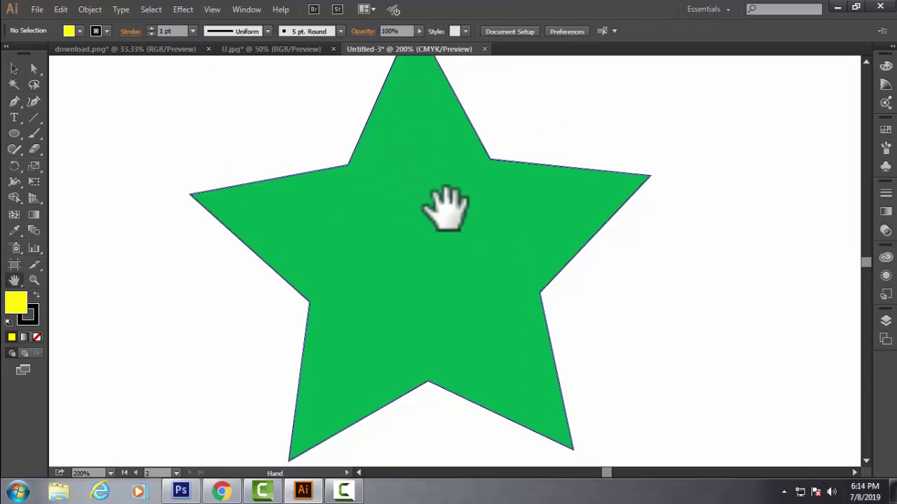
left_click_drag(456, 228, 483, 277)
left_click_drag(507, 324, 547, 258)
left_click_drag(437, 311, 446, 294)
left_click_drag(322, 236, 510, 203)
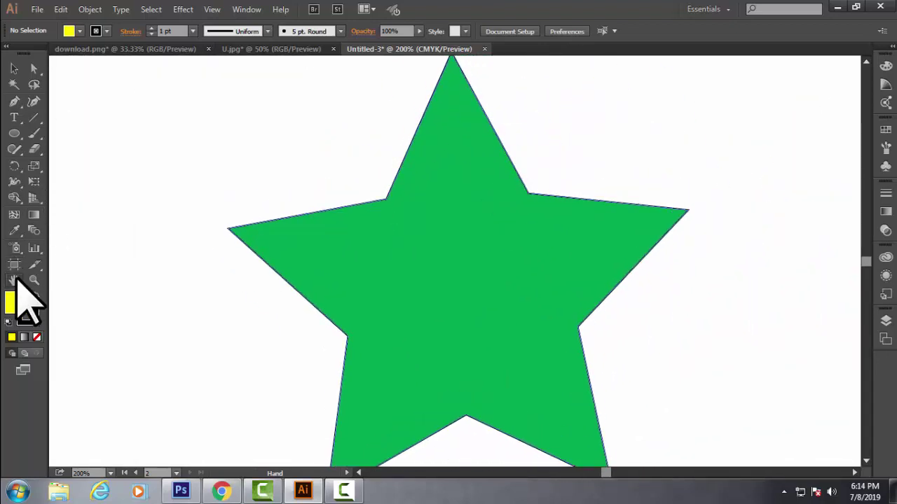
left_click_drag(206, 164, 459, 244)
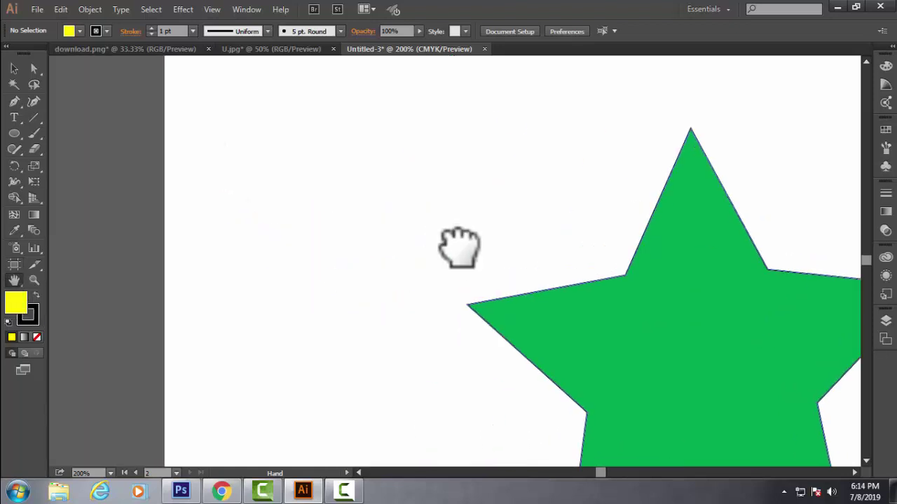
left_click_drag(771, 455, 424, 256)
left_click_drag(627, 292, 494, 306)
left_click_drag(413, 217, 497, 304)
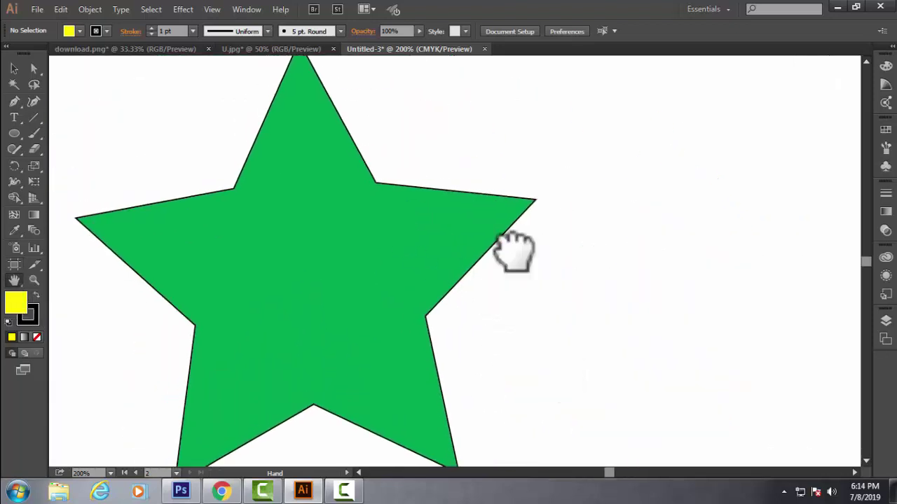
left_click_drag(399, 222, 521, 253)
scroll(420, 199, "down", 2)
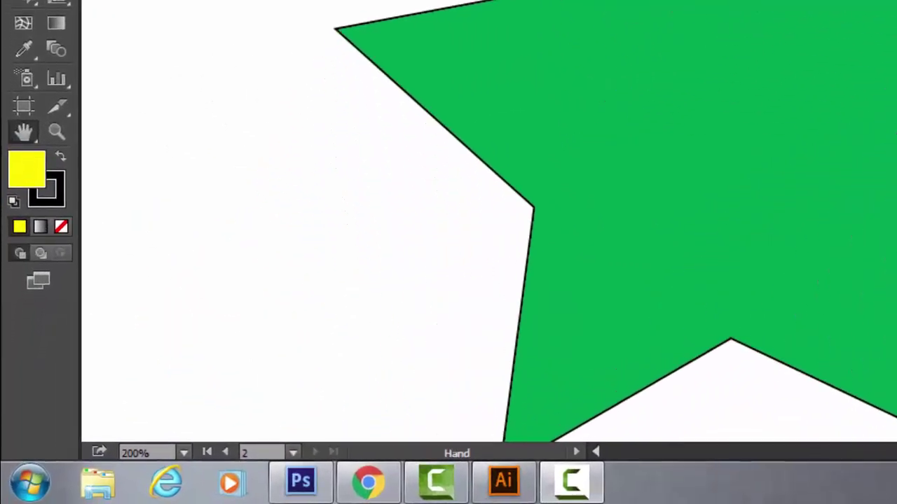
Step: Show the Print Tiling Tool in the Hand tool flyout, close it, and return to U.jpg
left_click(28, 116)
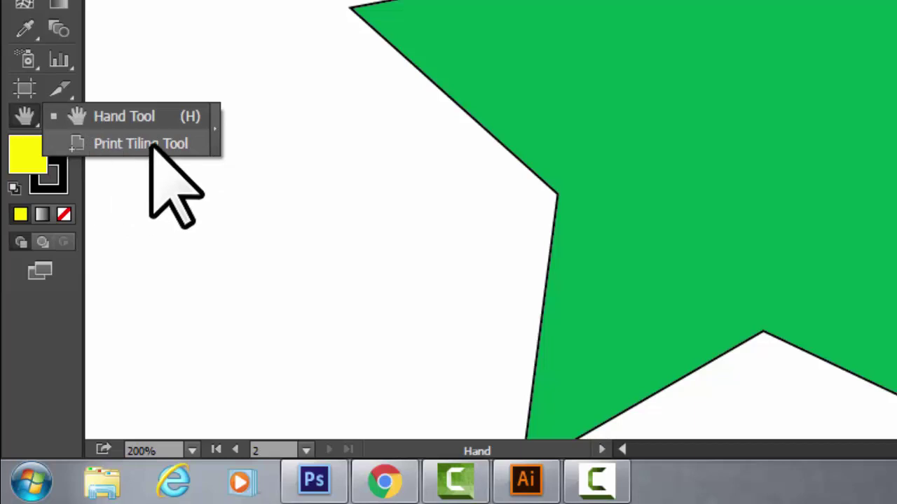
left_click(24, 117)
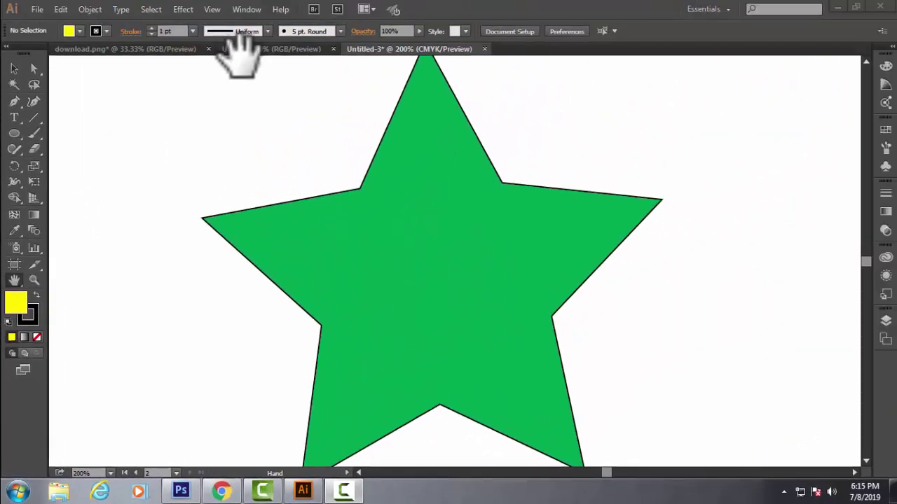
left_click(249, 49)
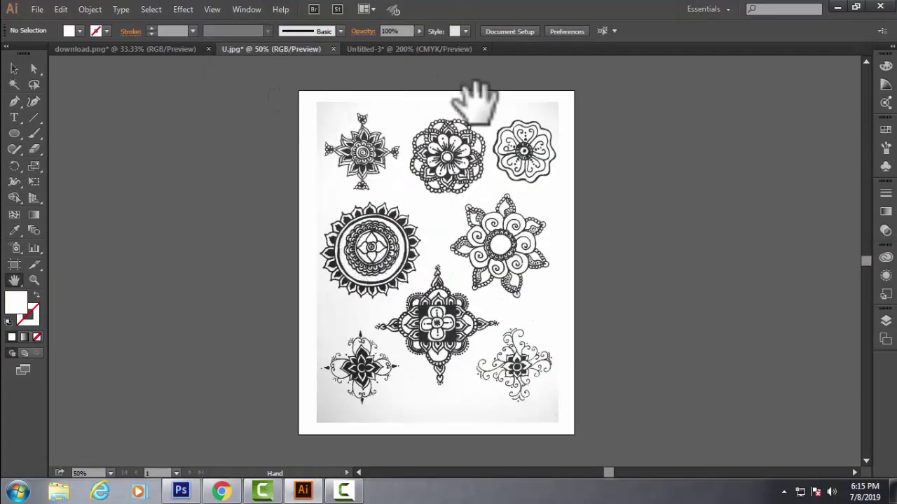
Step: Select the placed mandala image on U.jpg, then activate the Zoom tool (Z)
left_click(33, 280)
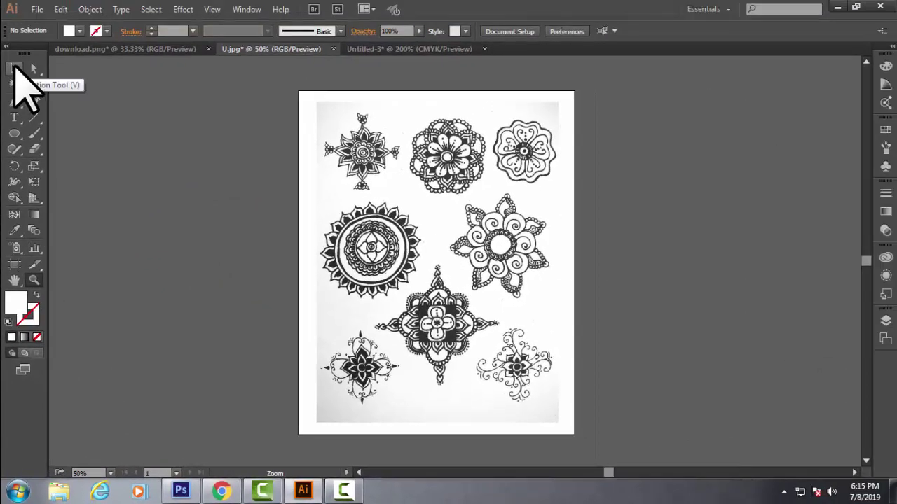
left_click(15, 69)
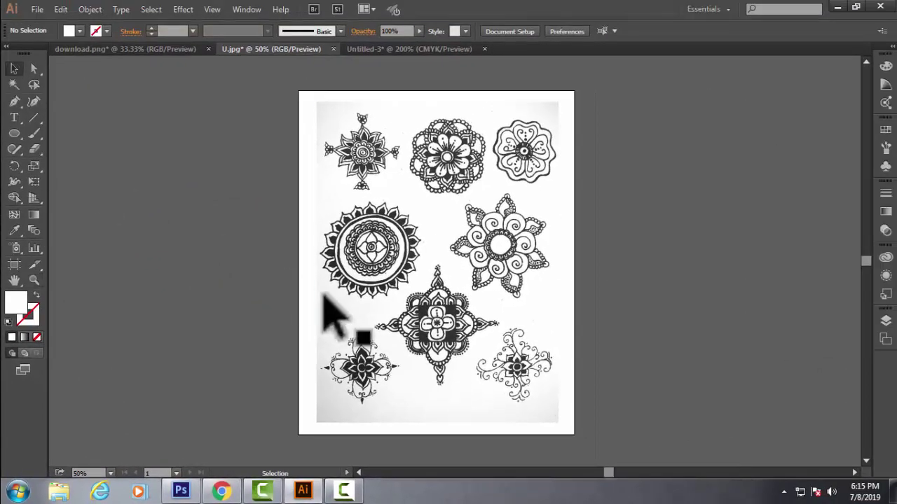
left_click(332, 308)
key("z")
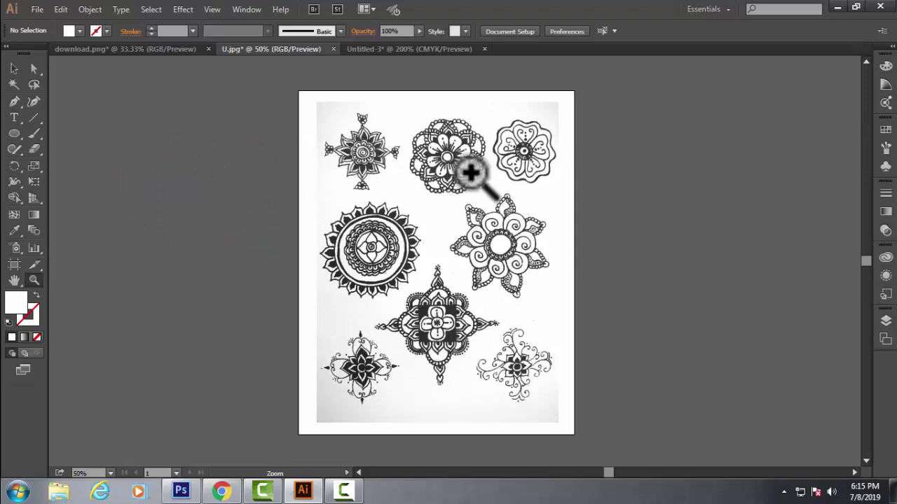
Step: Zoom through 66.67% and 100% to 300% on the large mandala's centre, then open the zoom-level list
left_click(499, 245)
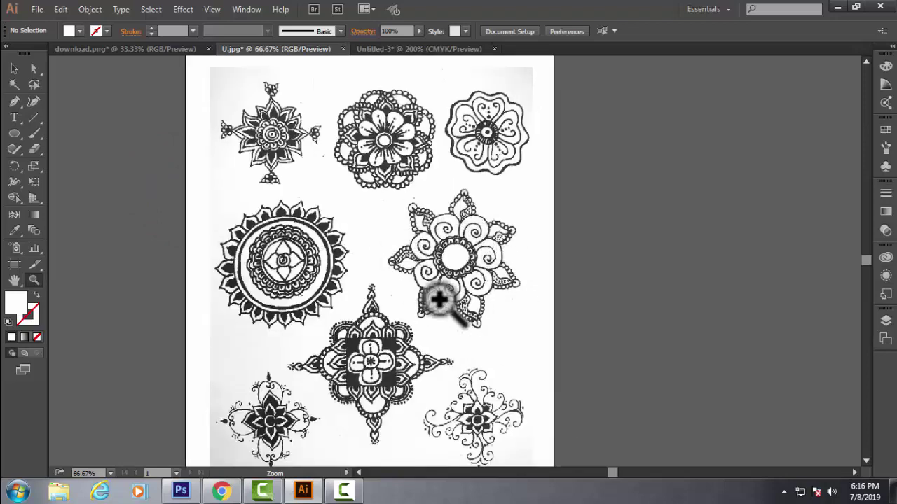
left_click(454, 258)
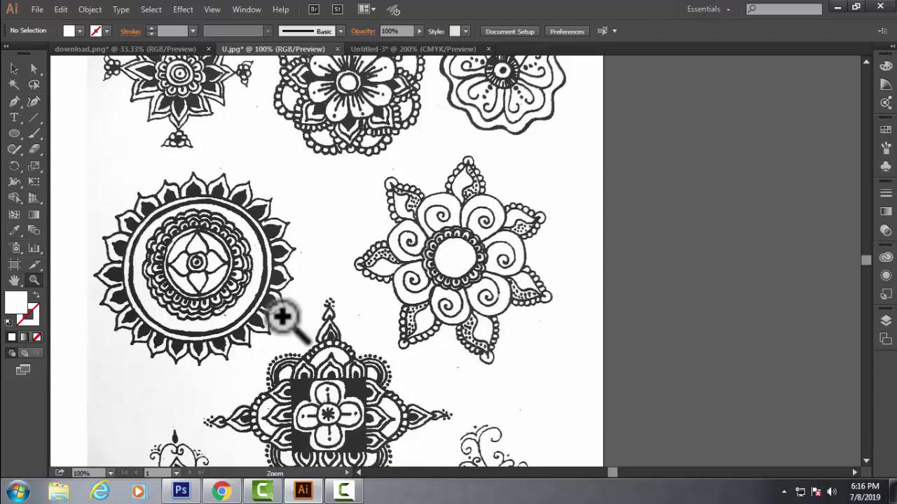
left_click(188, 261)
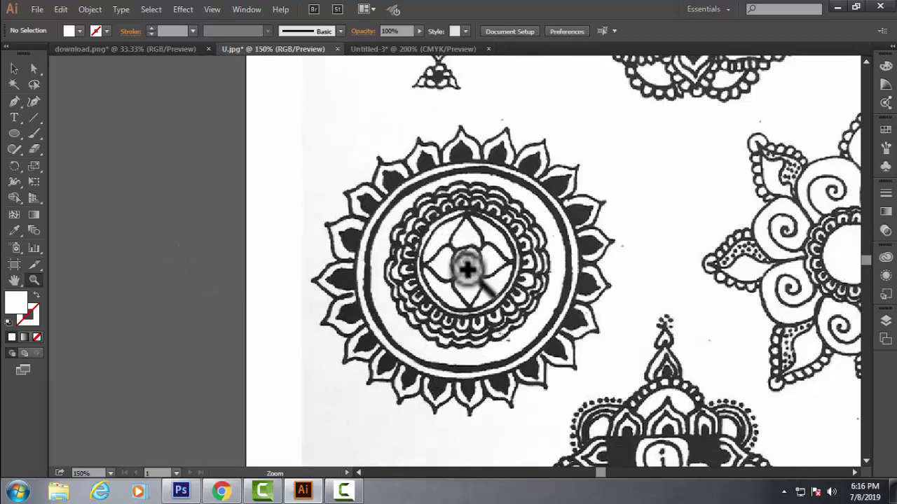
left_click(467, 269)
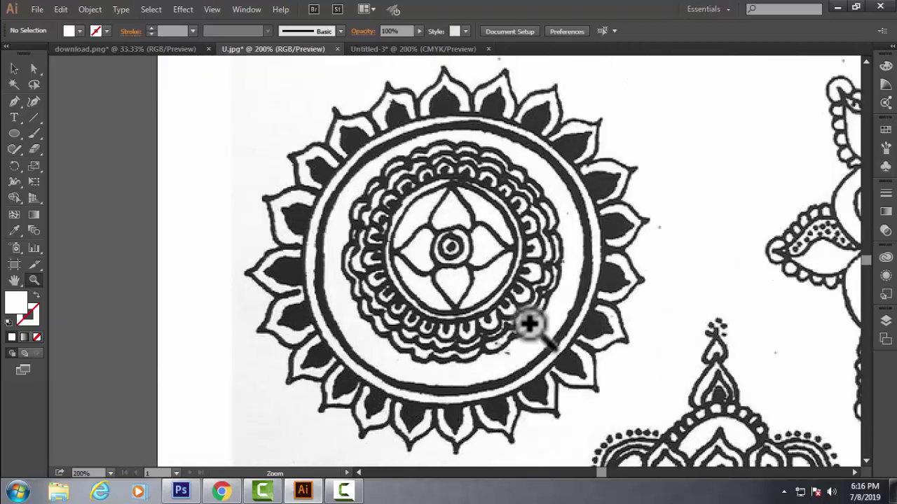
left_click(449, 248)
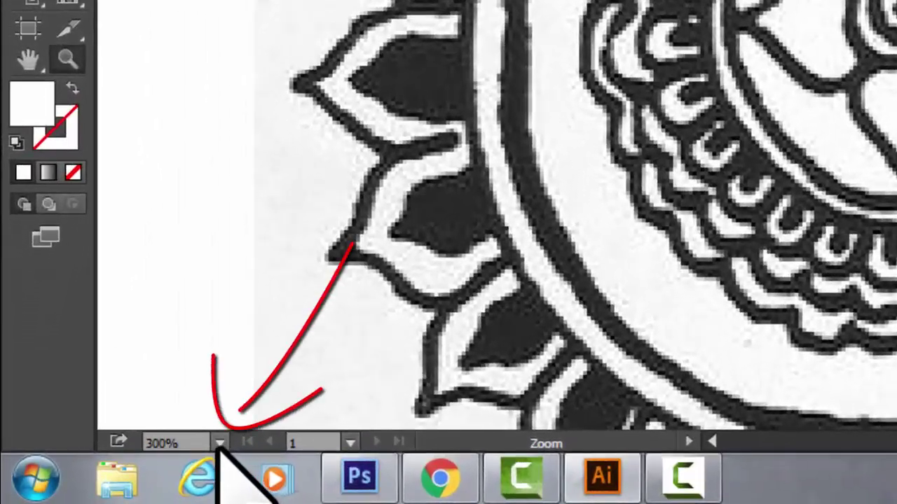
left_click(219, 445)
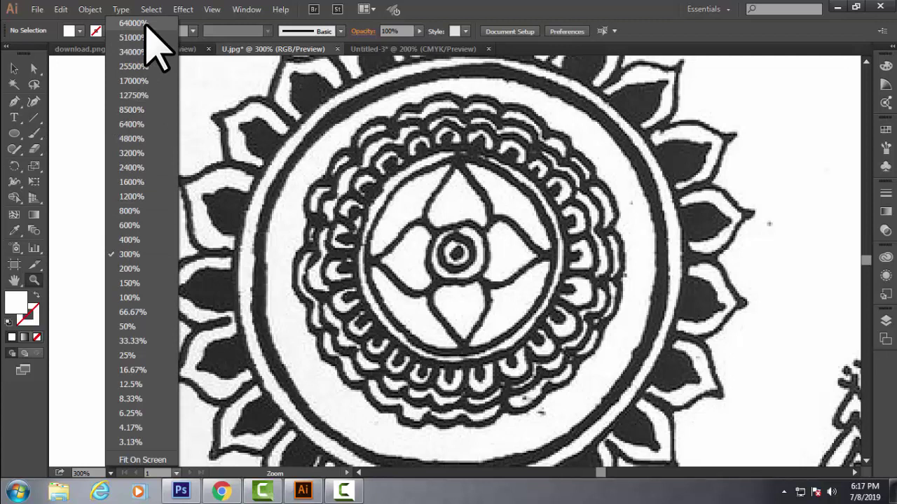
Step: Try preset zooms 3.13% and 150%, finishing at 66.67% with the whole sheet visible
left_click(130, 442)
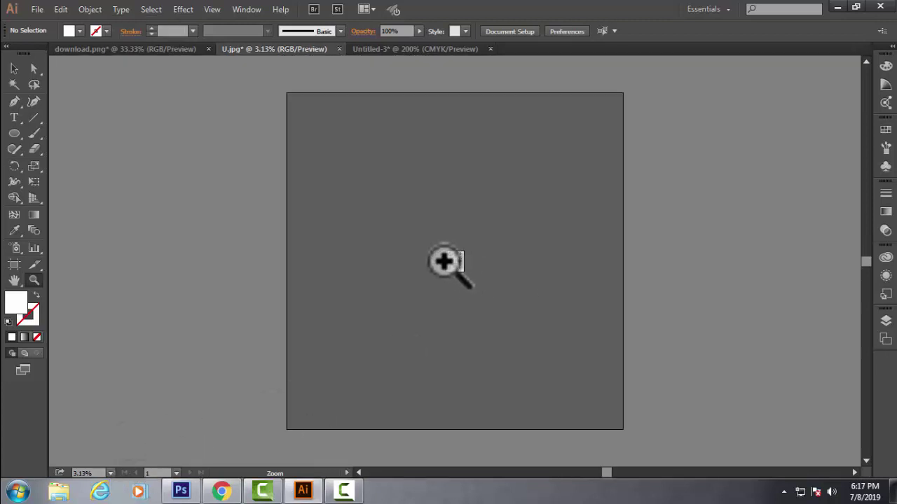
left_click(110, 473)
left_click(131, 443)
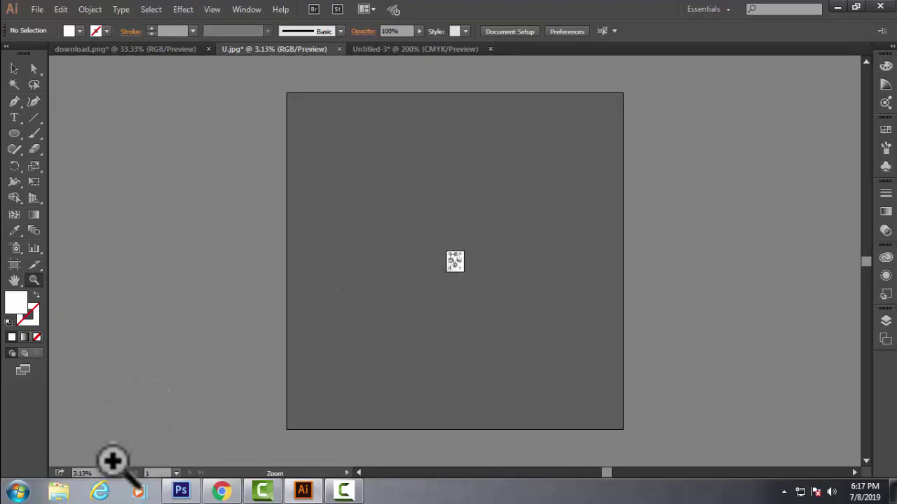
left_click(110, 473)
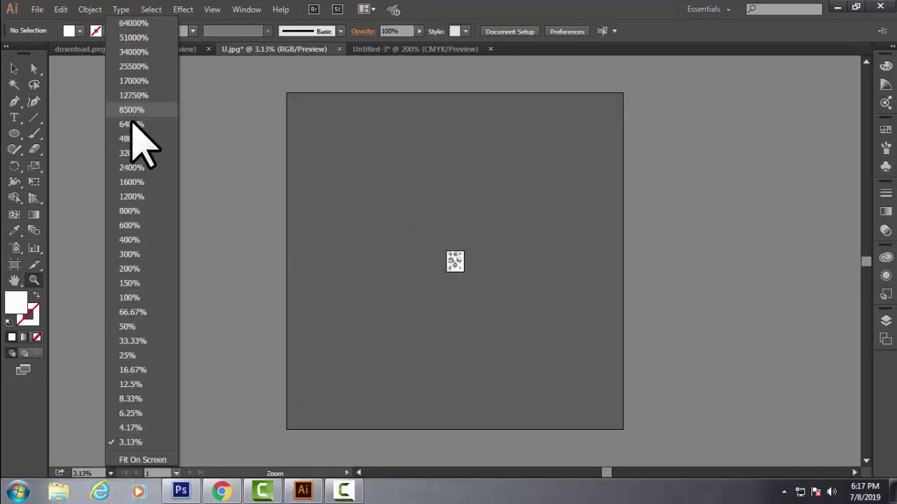
left_click(130, 283)
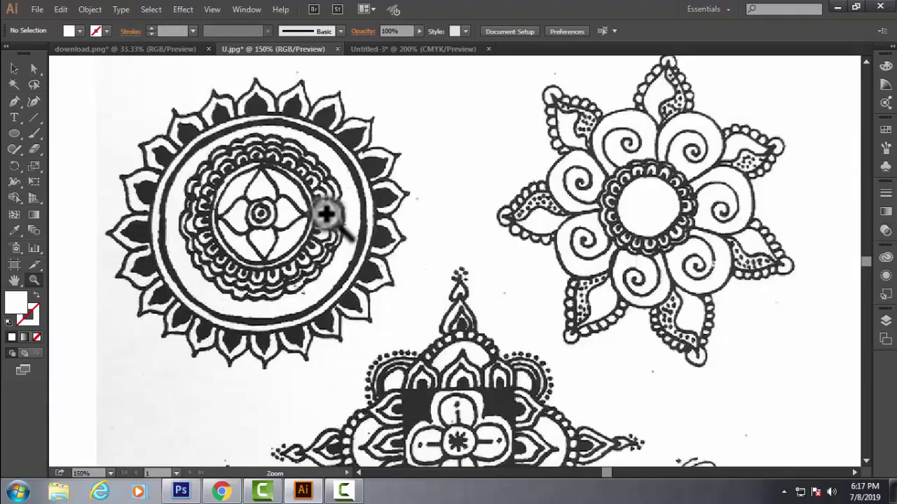
left_click(110, 473)
left_click(133, 312)
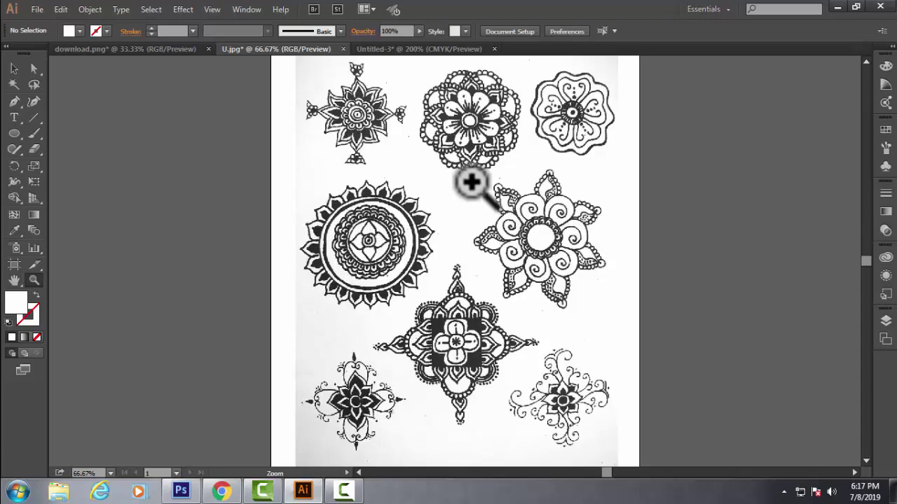
Step: Marquee-zoom into the spiral flower mandala and then its upper petals
left_click_drag(484, 203, 620, 303)
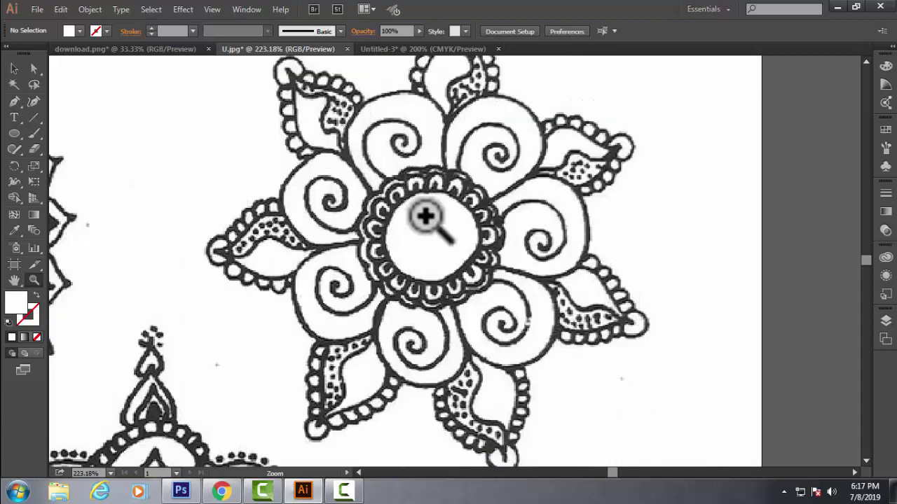
left_click_drag(353, 106, 490, 246)
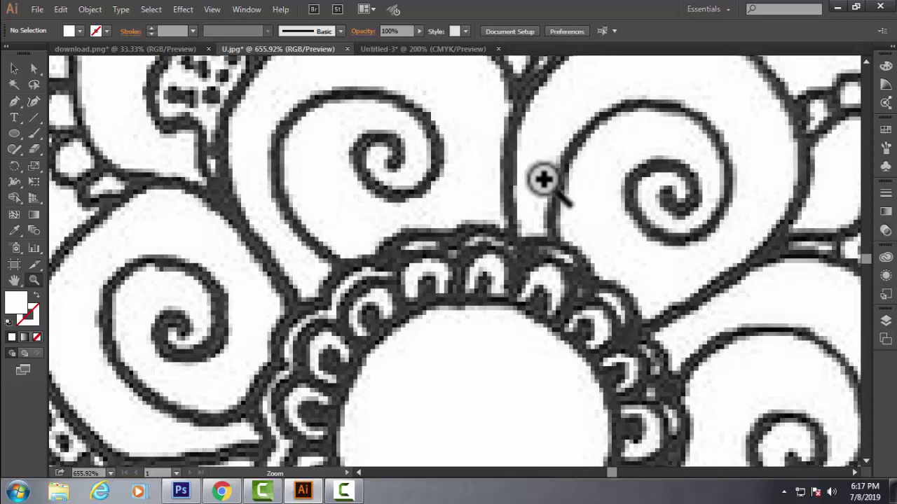
key("alt")
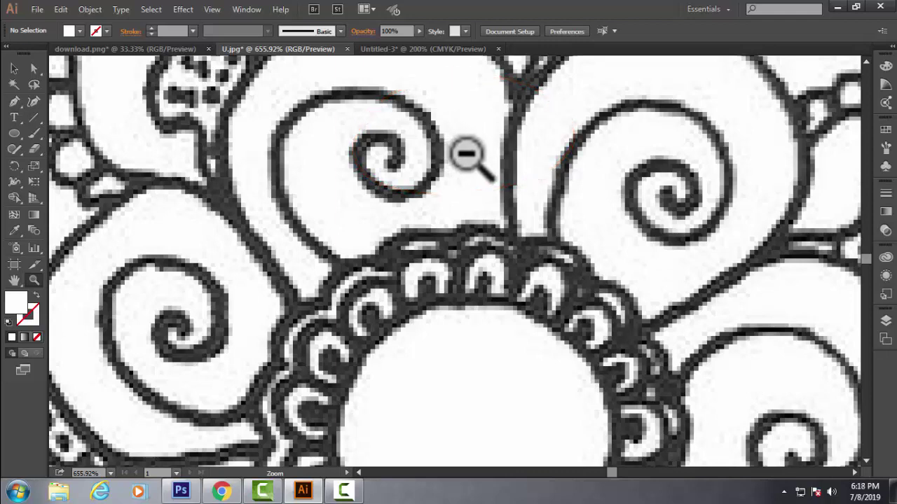
Step: Alt-click to zoom out step by step from 600% through 300% and 100% to 66.67%
left_click(466, 154, "alt")
left_click(466, 154, "alt")
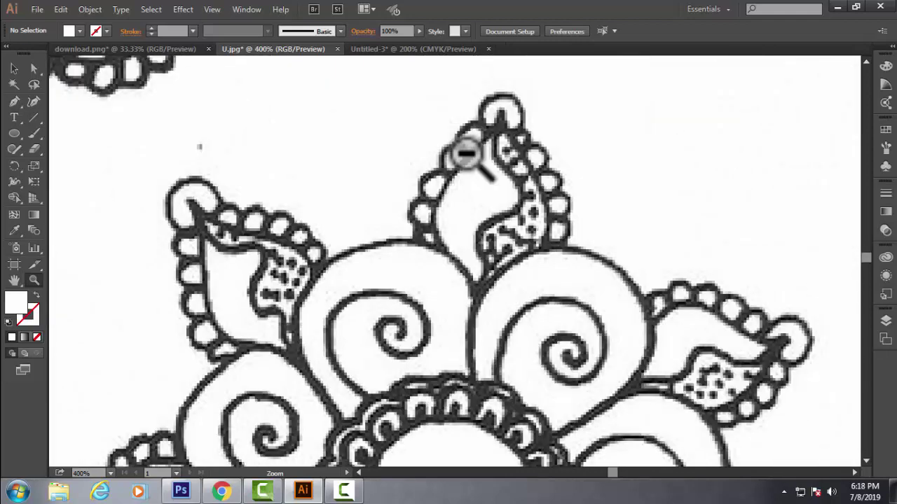
left_click(466, 153, "alt")
left_click(498, 214, "alt")
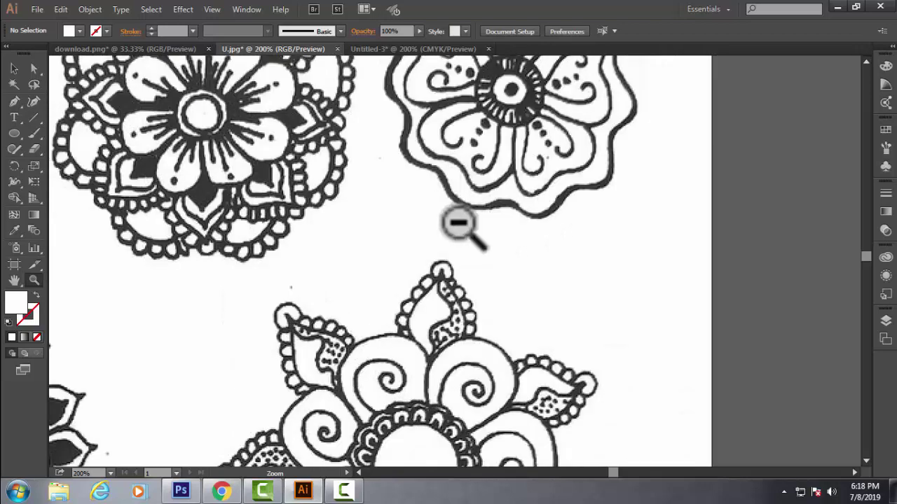
left_click(426, 246, "alt")
left_click(473, 271, "alt")
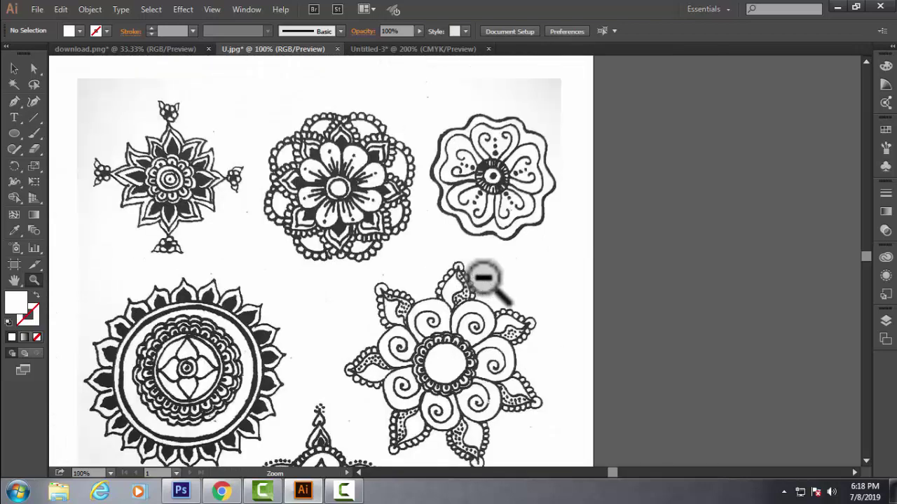
left_click(453, 290, "alt")
left_click(451, 314, "alt")
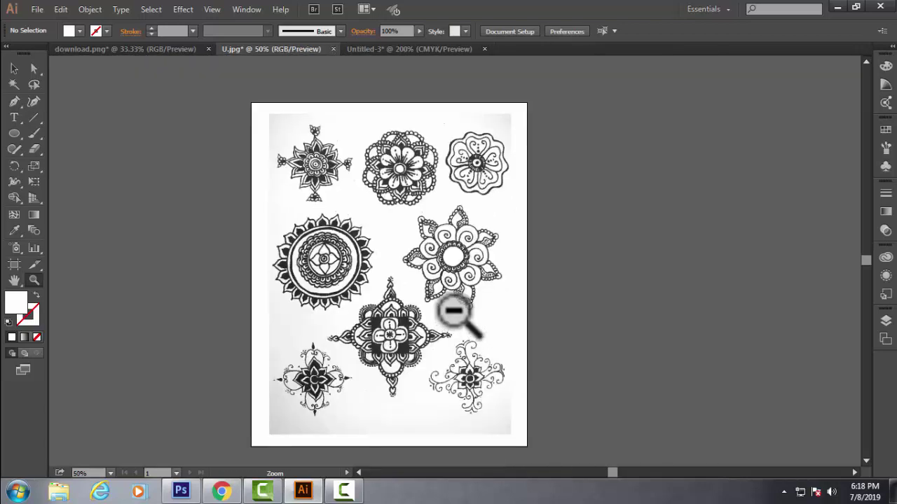
left_click(341, 303, "alt")
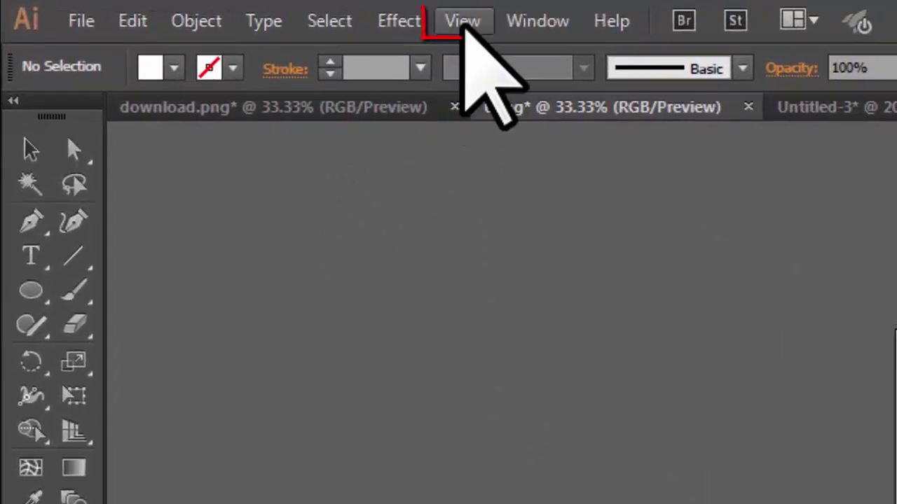
left_click(212, 9)
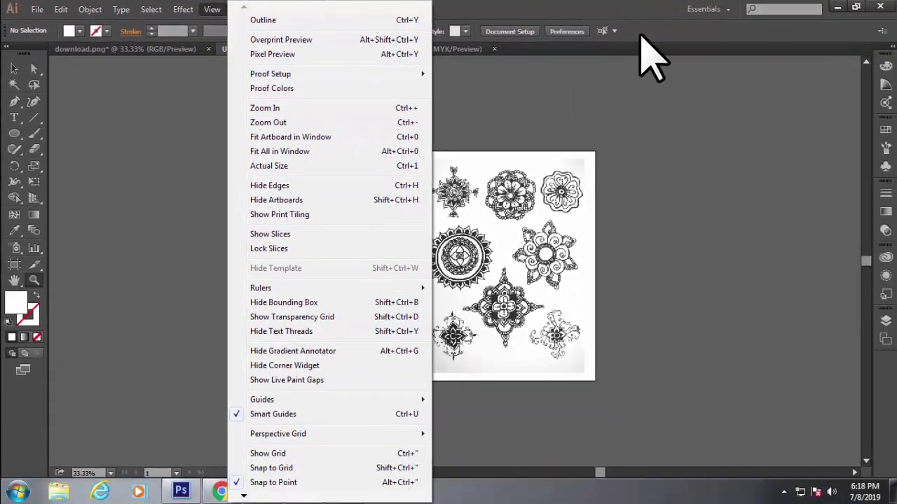
left_click(774, 357)
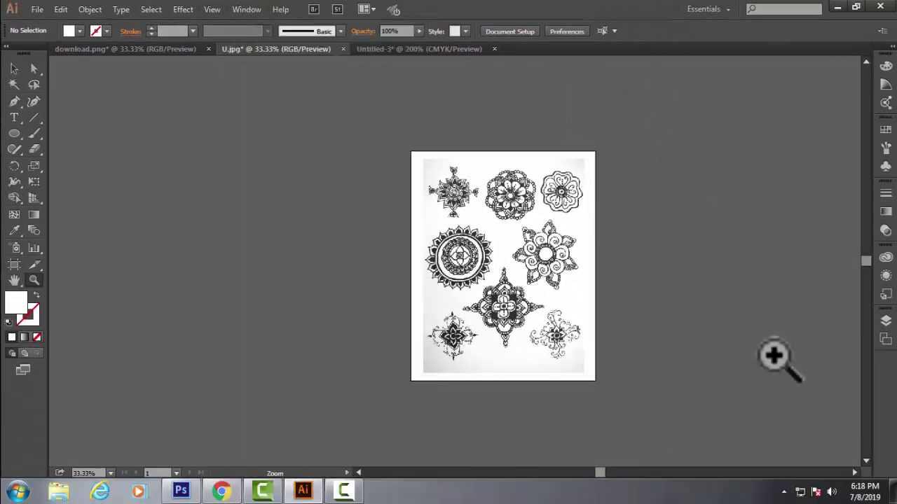
key("ctrl+plus")
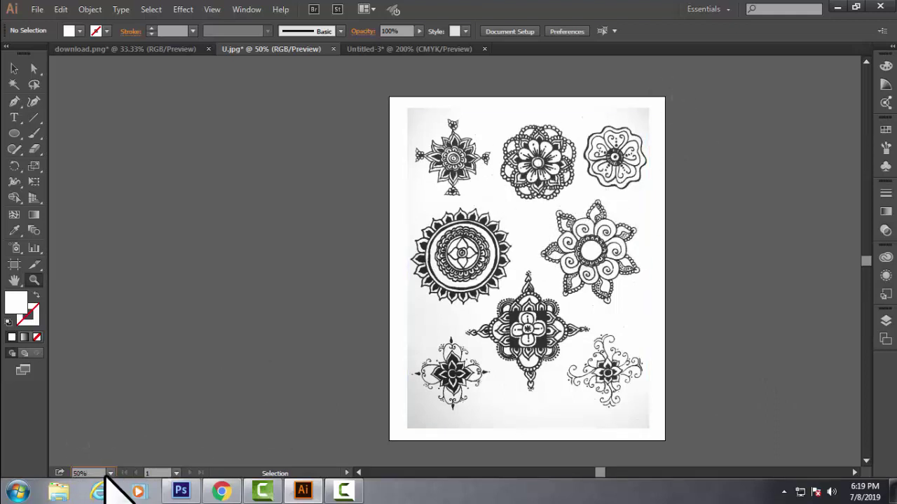
key("ctrl+plus")
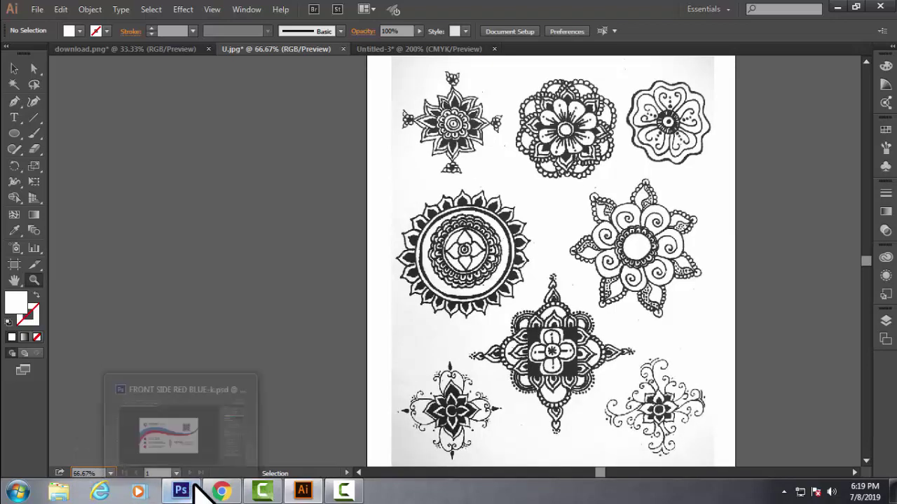
key("ctrl+plus")
key("ctrl+plus")
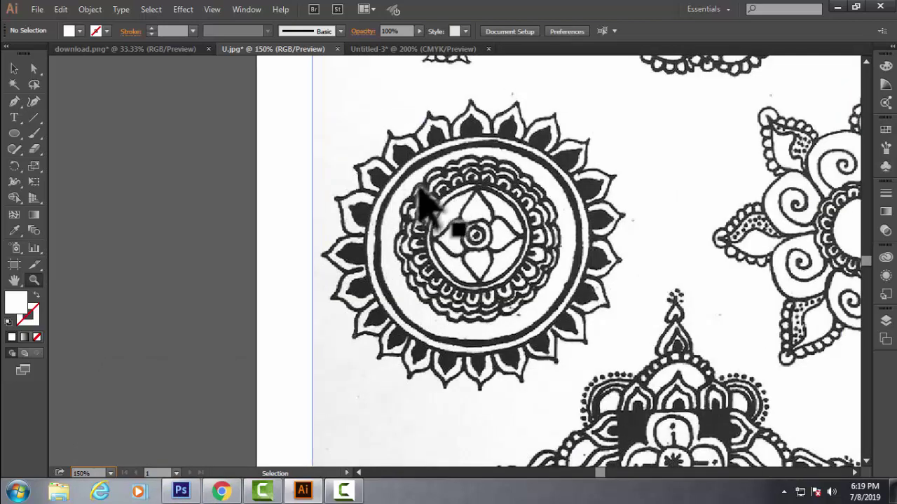
key("ctrl+plus")
key("ctrl+plus")
key("ctrl+plus")
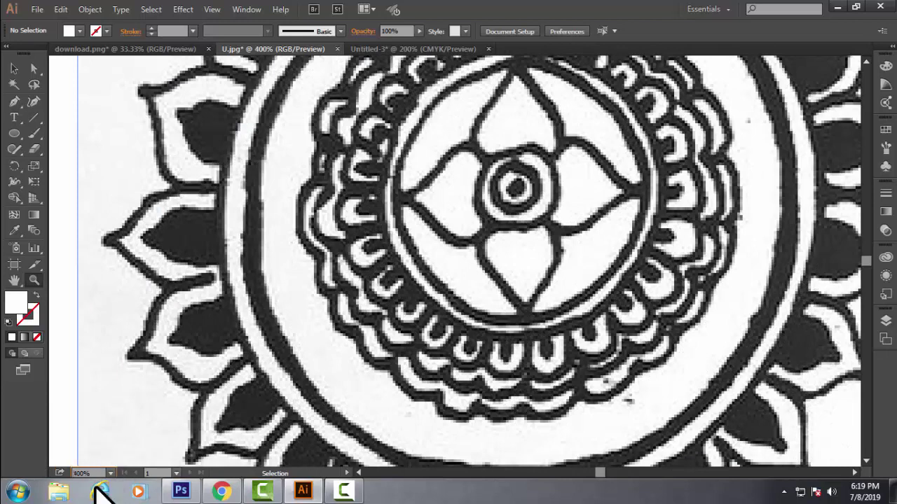
left_click(110, 474)
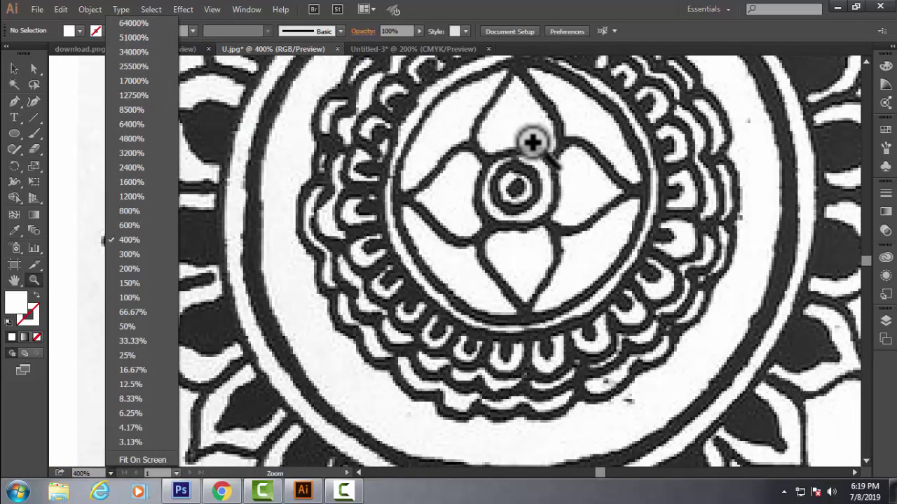
key("Escape")
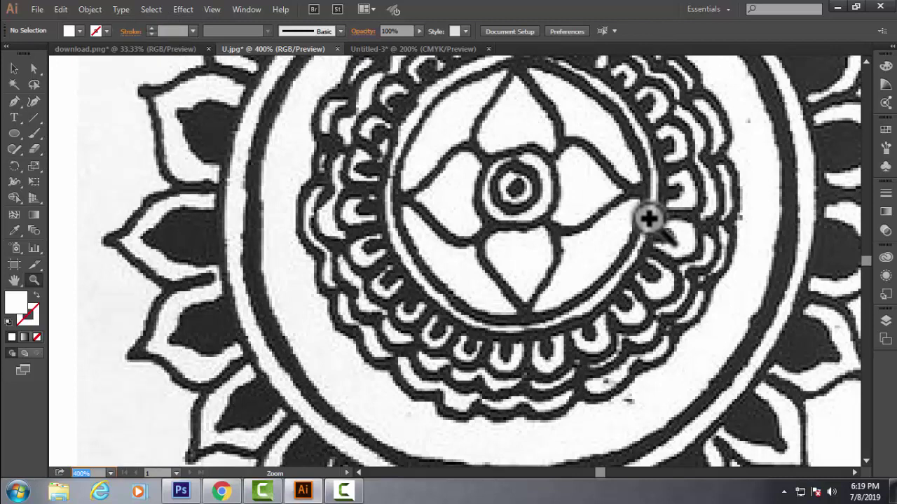
key("ctrl+minus")
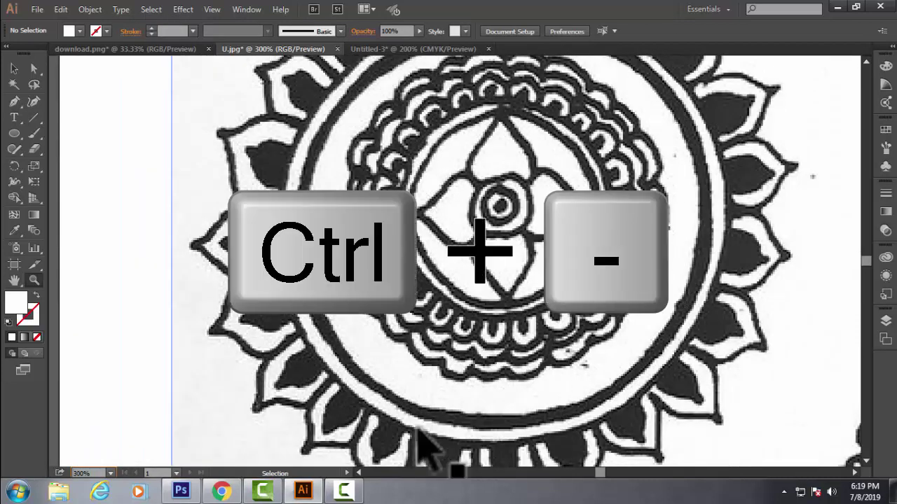
key("ctrl+minus")
key("ctrl+minus")
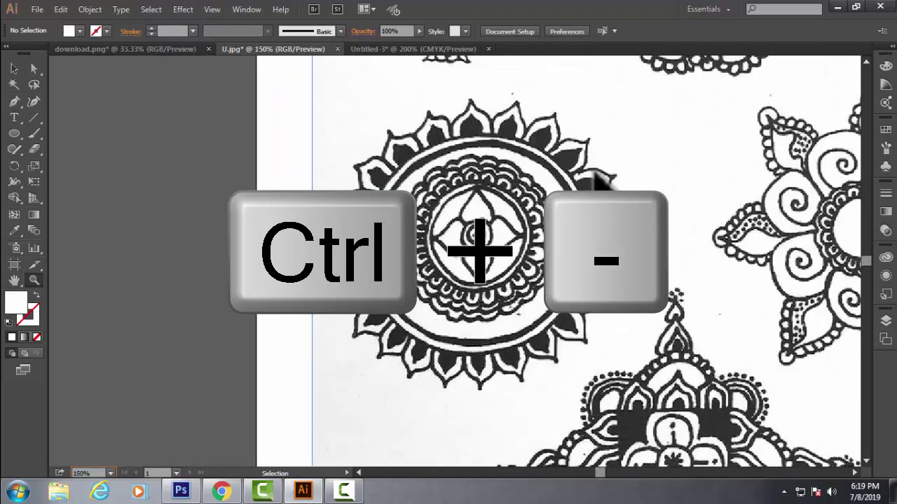
key("ctrl+minus")
key("ctrl+minus")
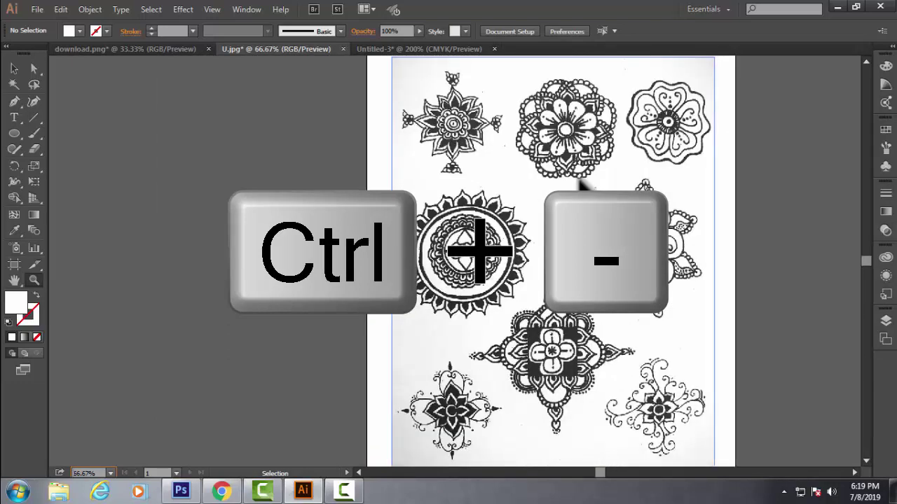
key("ctrl+minus")
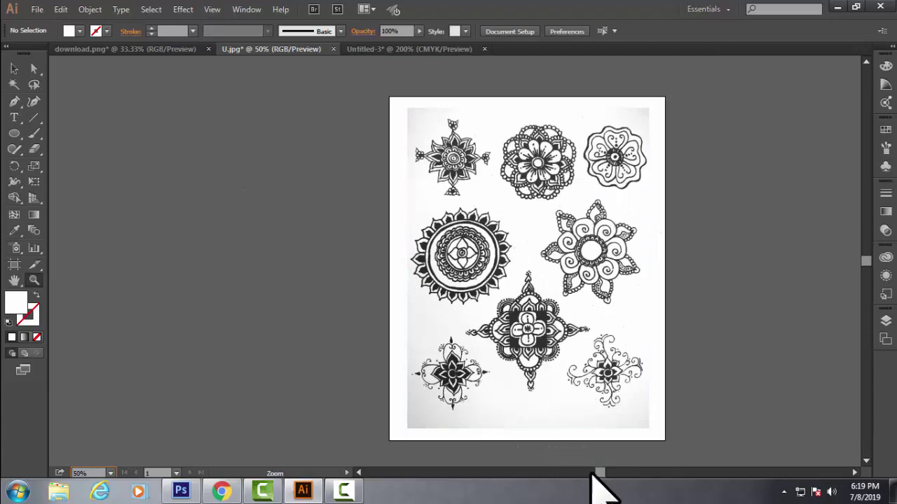
Step: Browse the View menu to locate Fit Artboard in Window without choosing a command
left_click_drag(599, 473, 607, 471)
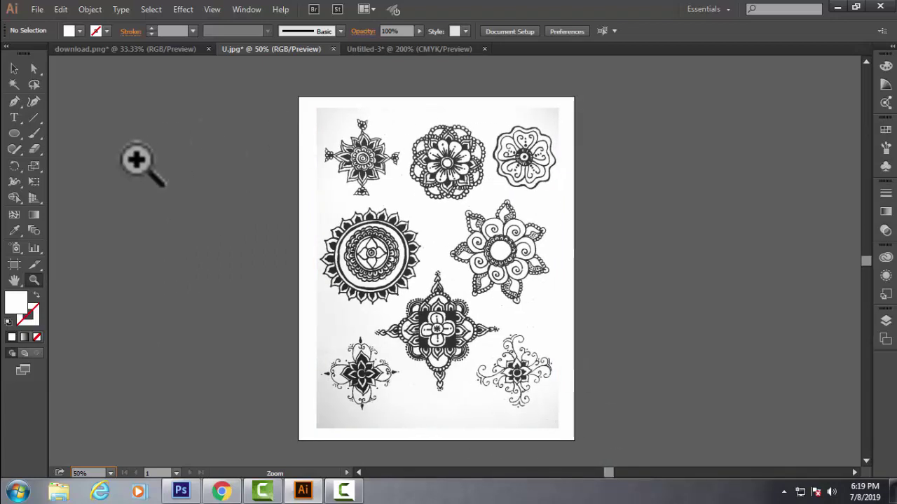
left_click(212, 9)
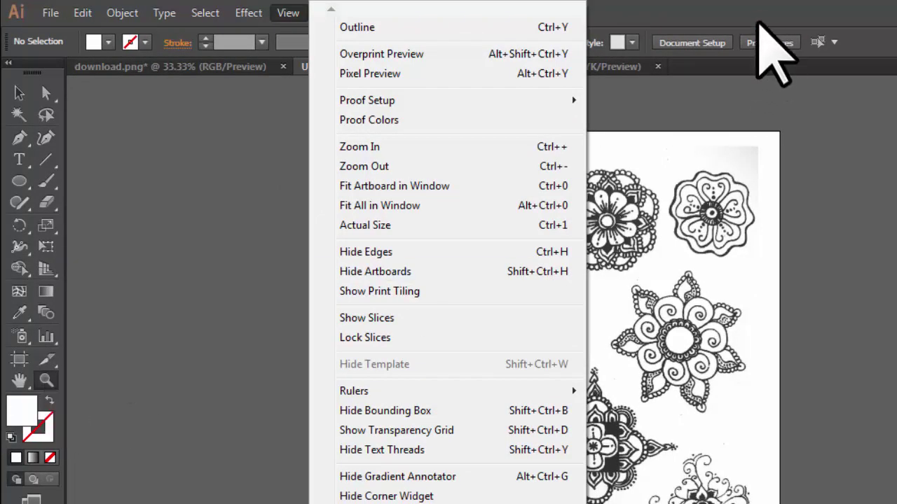
left_click(759, 11)
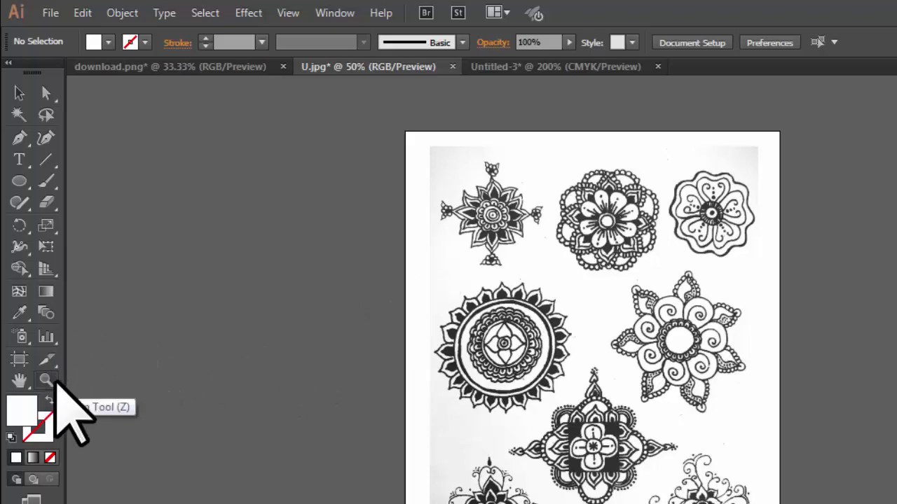
left_click(297, 9)
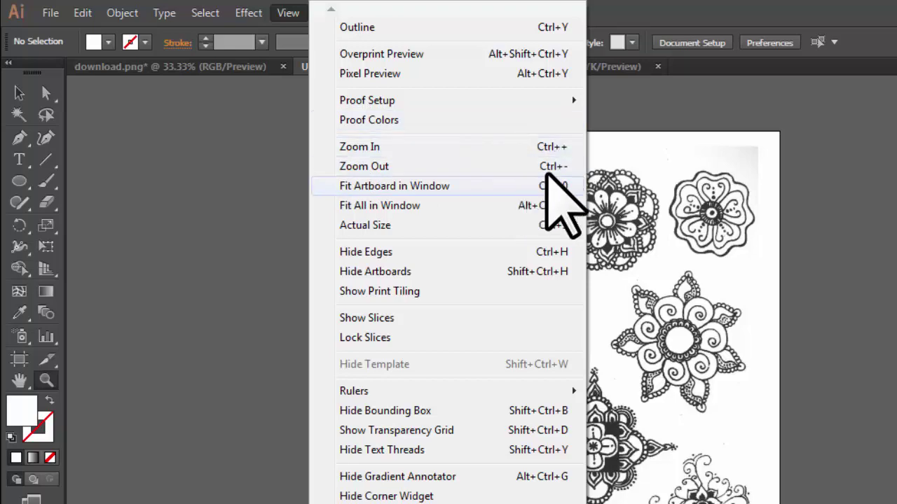
left_click(820, 20)
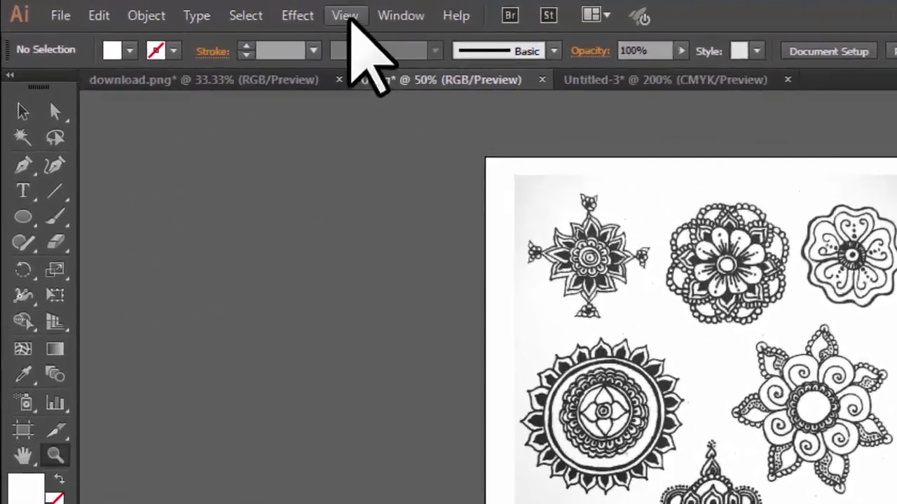
left_click(212, 9)
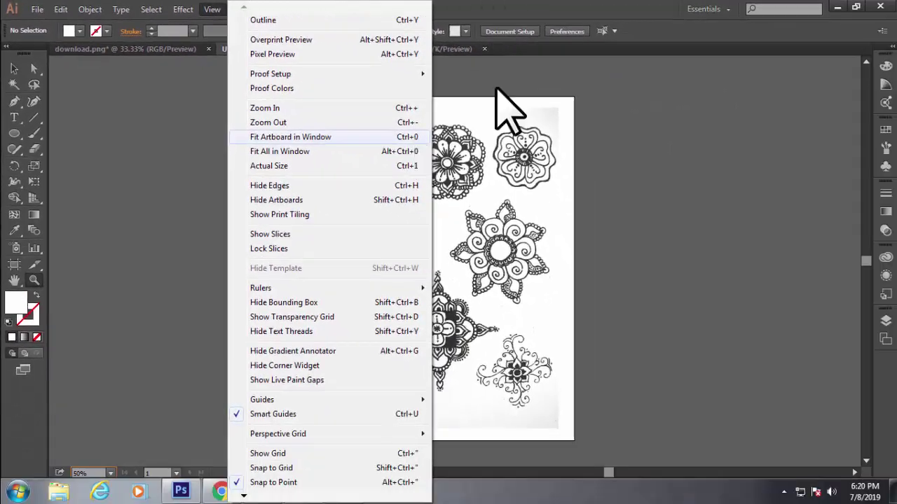
left_click(483, 185)
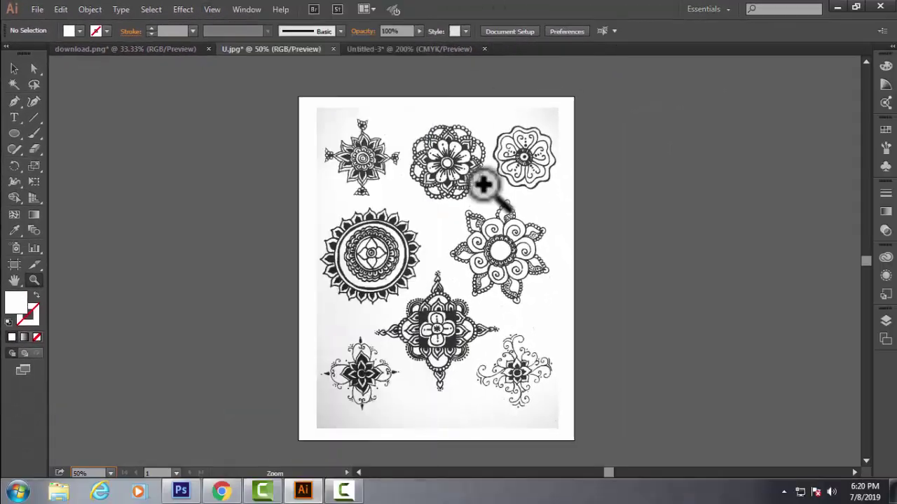
Step: Zoom the mandala sheet to 600%, then fit the whole artboard in the window with Ctrl+0
left_click(110, 474)
left_click(129, 226)
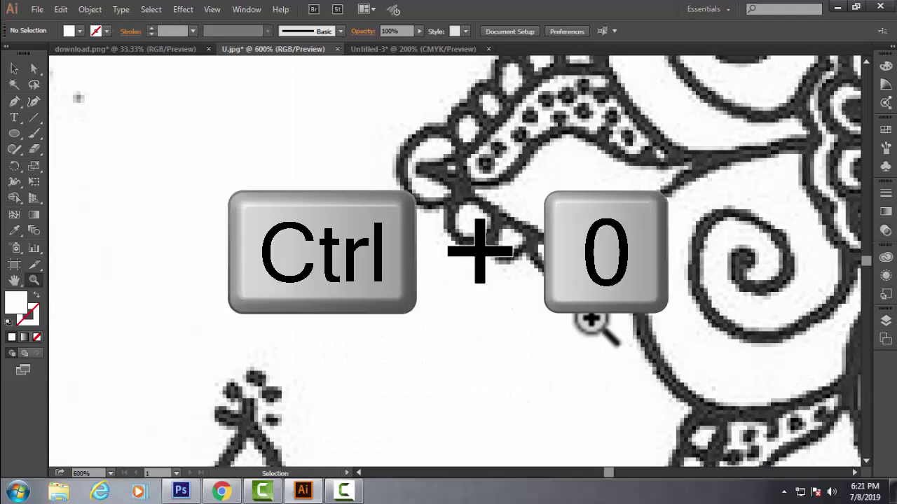
key("ctrl+0")
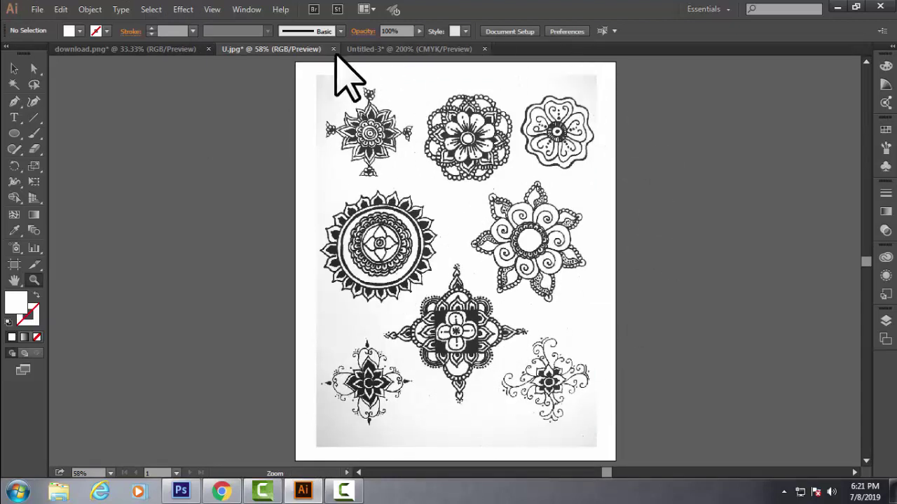
left_click(212, 9)
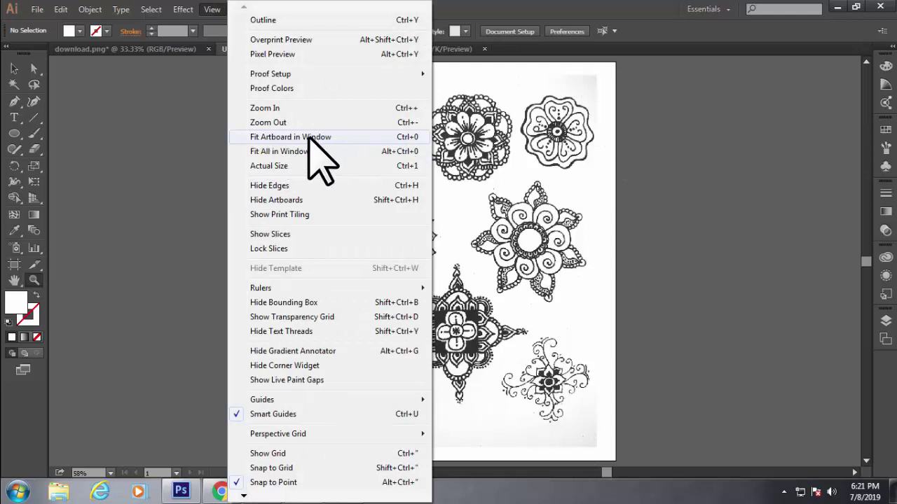
left_click(566, 6)
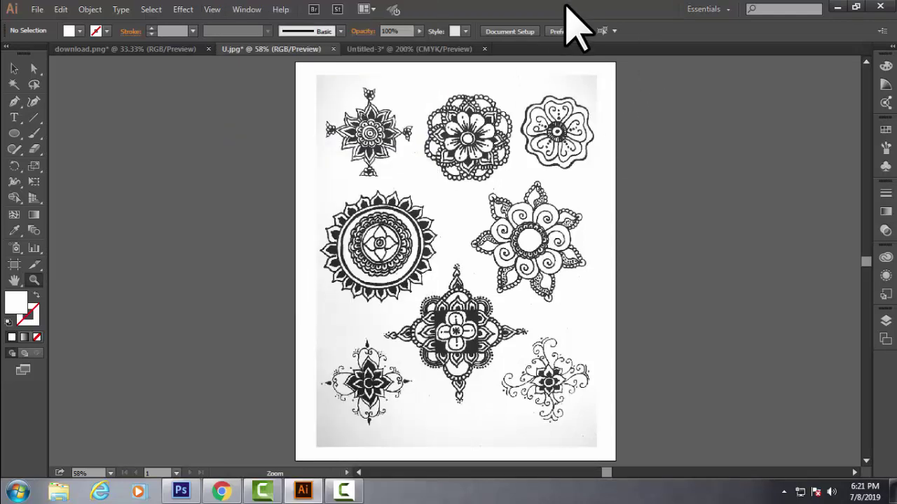
Step: Switch to Untitled-3 and fit both artboards, the green star and three circles, in the window
left_click(388, 48)
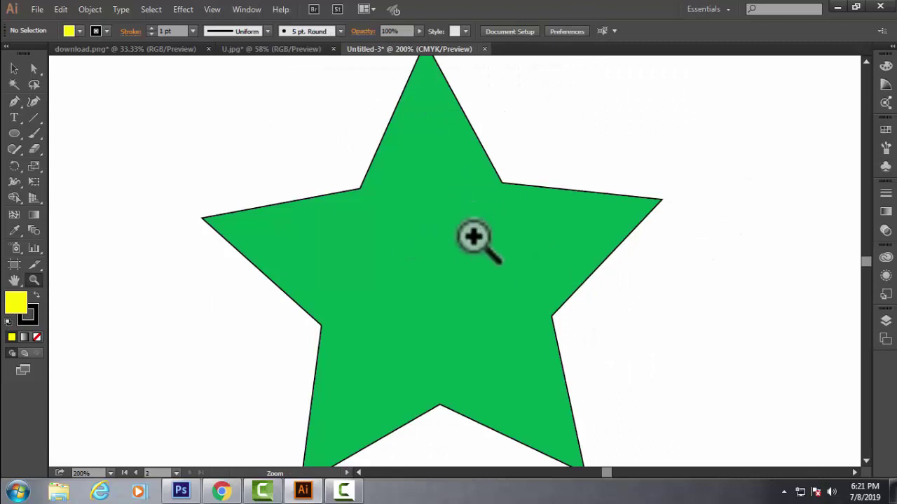
mouse_move(606, 473)
left_mouse_down()
mouse_move(644, 473)
mouse_move(609, 473)
left_mouse_up()
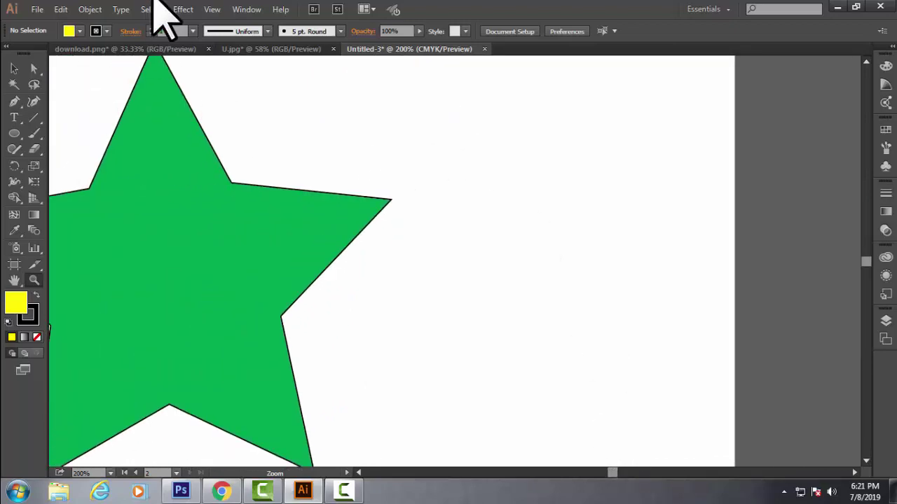
left_click(212, 10)
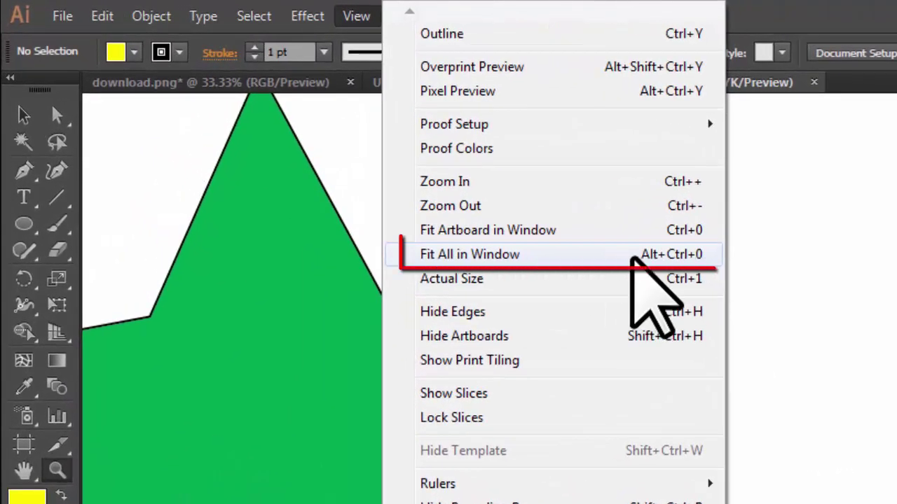
key("Escape")
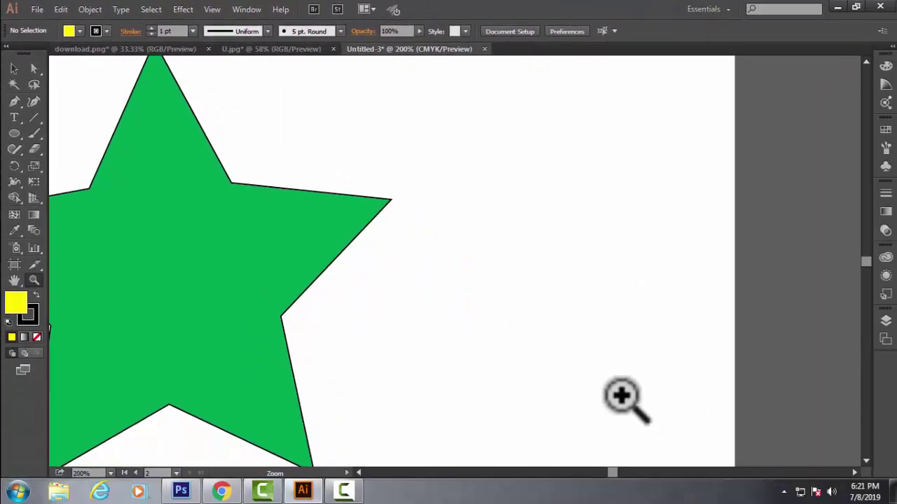
key("ctrl+alt+0")
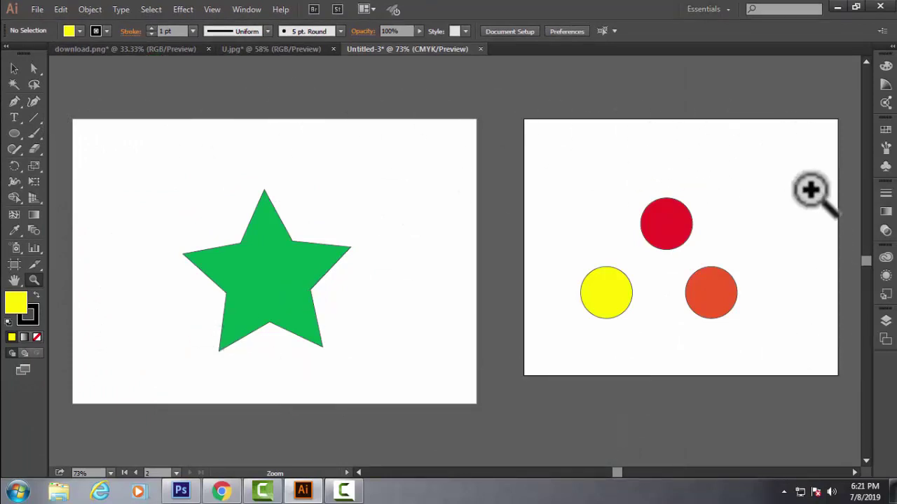
Step: Draw a third artboard to the right of the circles artboard
left_click_drag(617, 473, 636, 473)
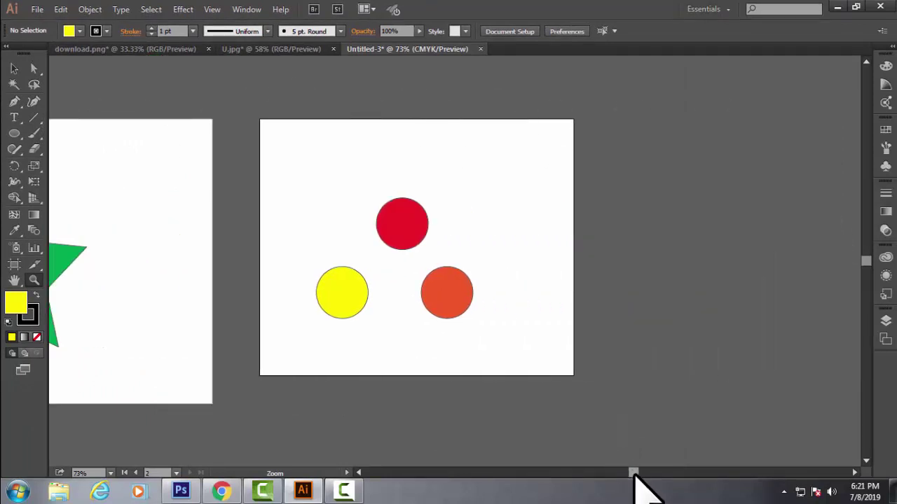
left_click(14, 265)
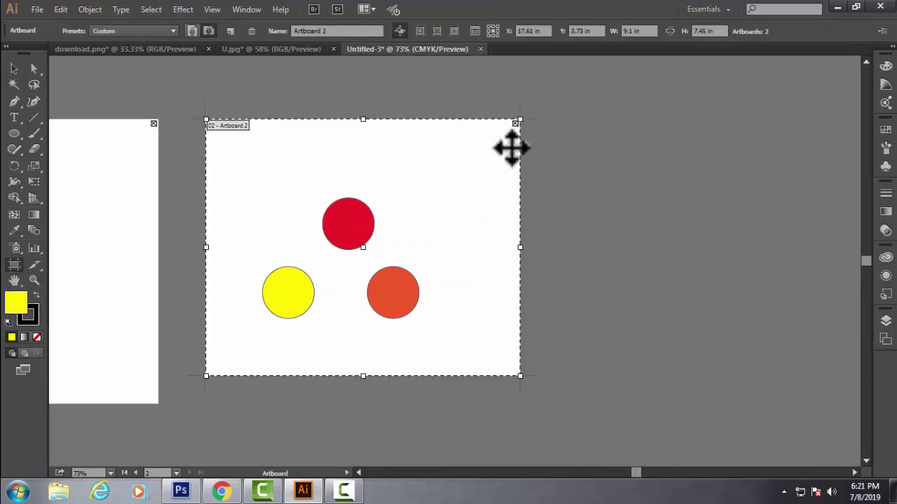
left_click_drag(548, 124, 847, 396)
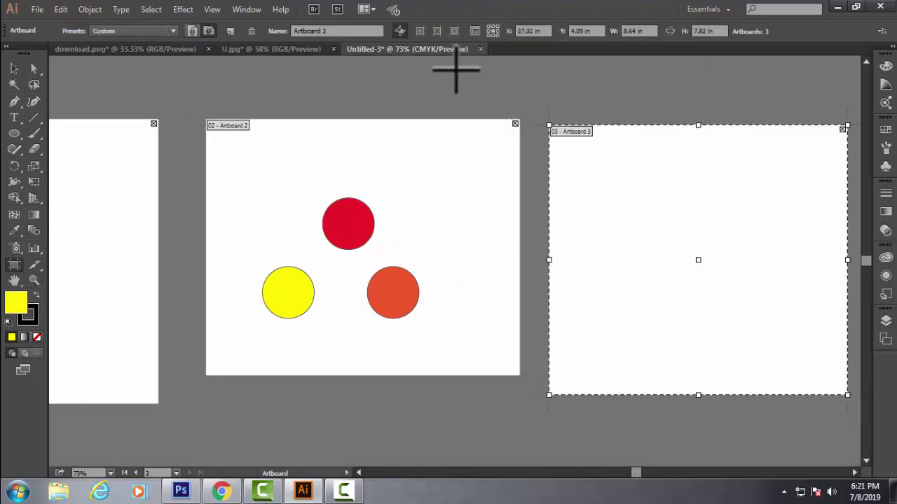
Step: Draw a yellow hexagon on the new artboard, deselect it, and fit all three artboards in view
left_click_drag(22, 131, 59, 185)
left_click_drag(681, 239, 731, 302)
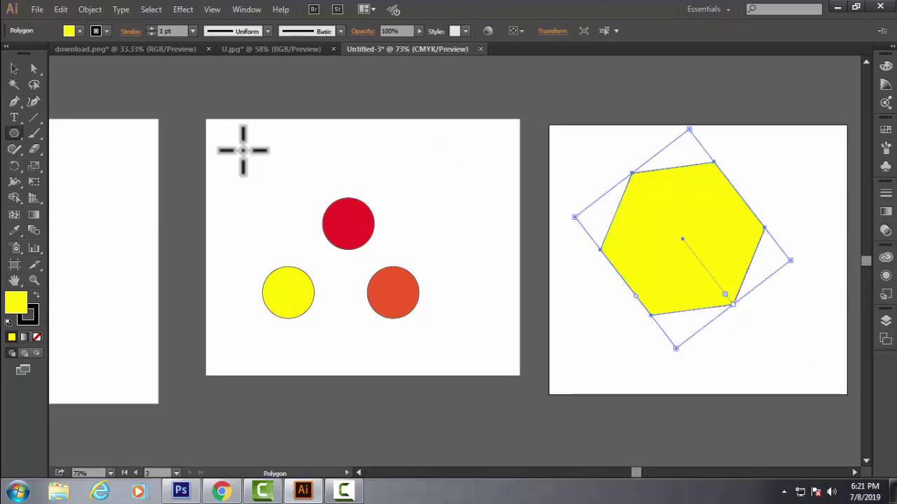
left_click(14, 68)
left_click(605, 171)
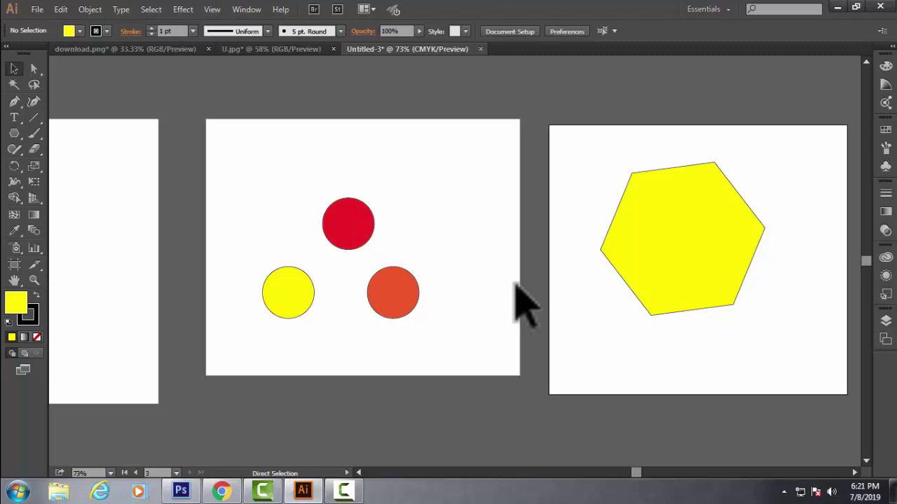
key("ctrl+plus")
key("ctrl+plus")
key("ctrl+plus")
key("ctrl+plus")
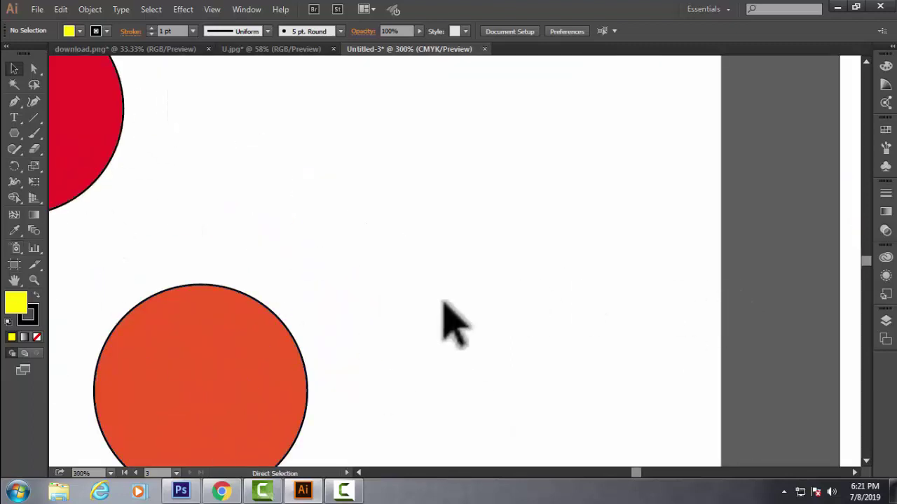
key("ctrl+alt+0")
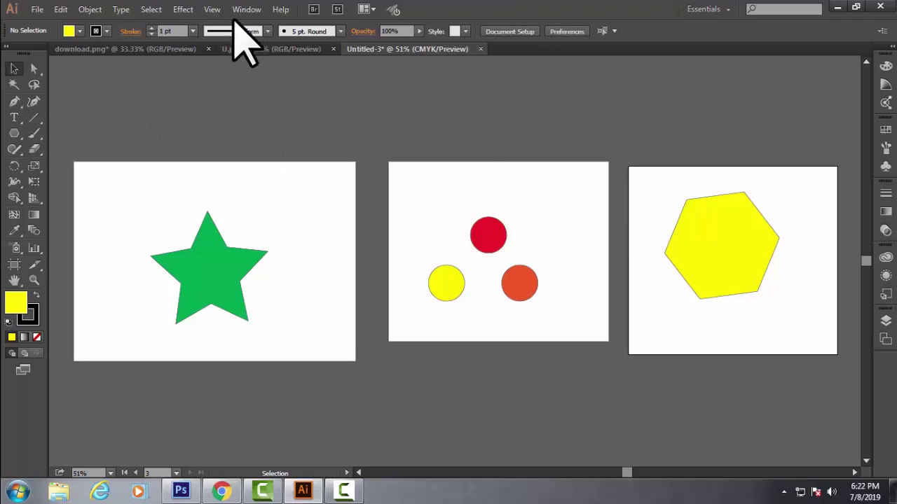
Step: Check the Artboards panel and fit the current artboard in the window with Ctrl+0
left_click(213, 9)
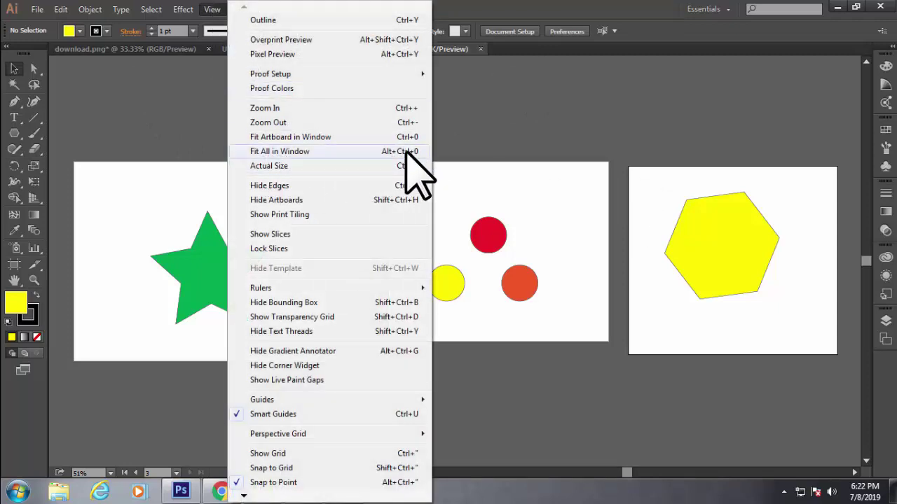
left_click(640, 40)
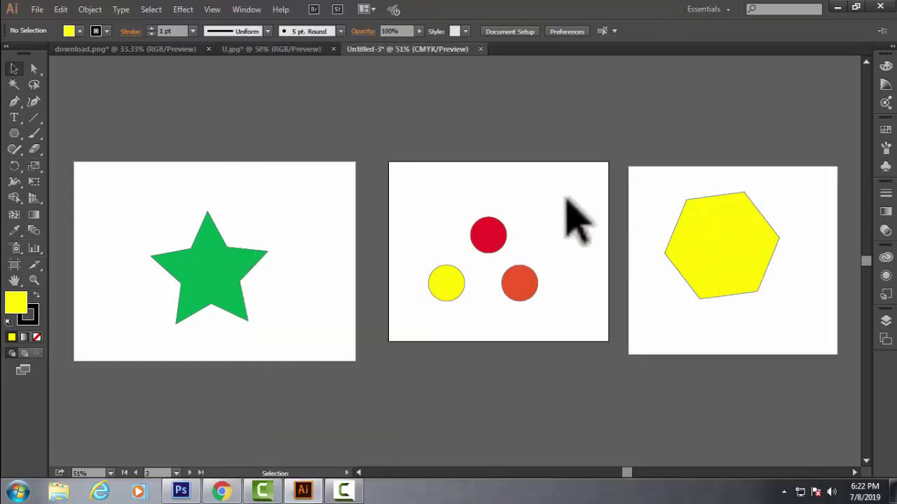
left_click(885, 339)
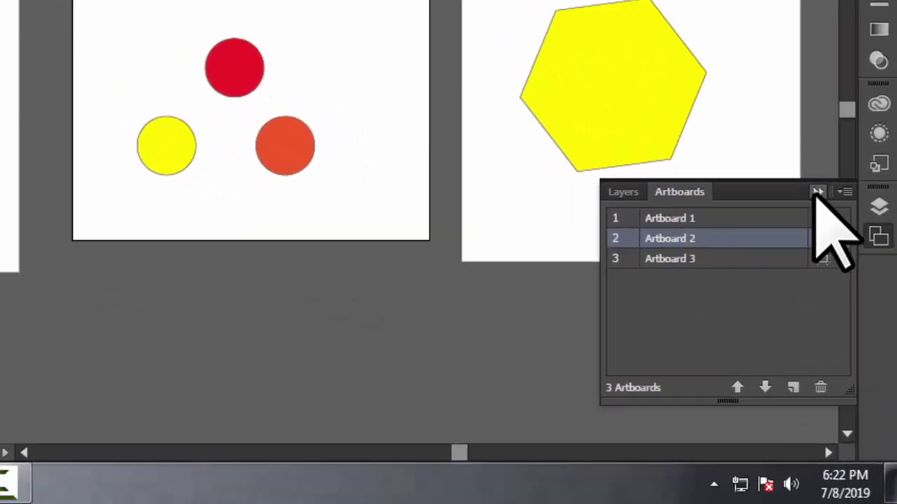
left_click(810, 156)
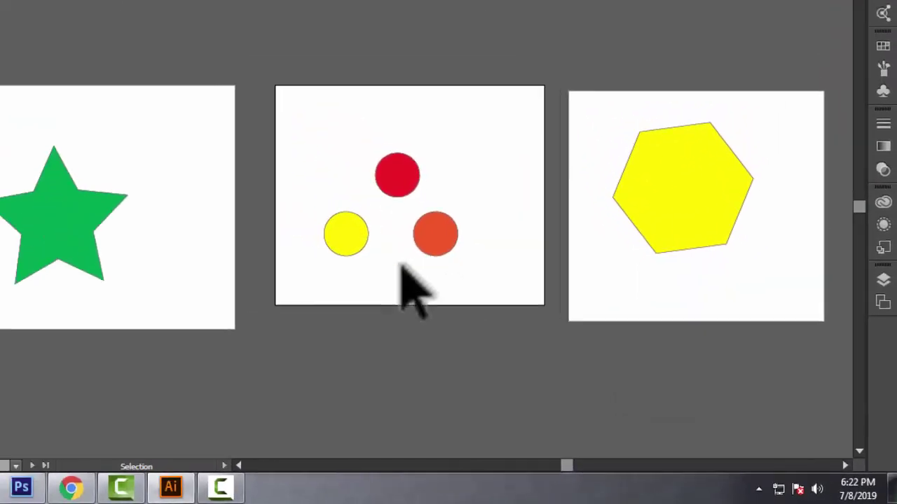
mouse_move(297, 491)
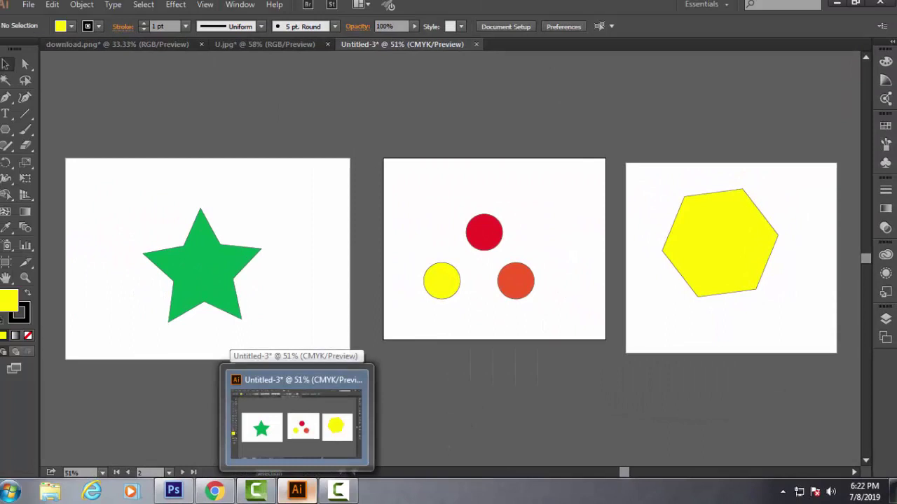
key("ctrl+0")
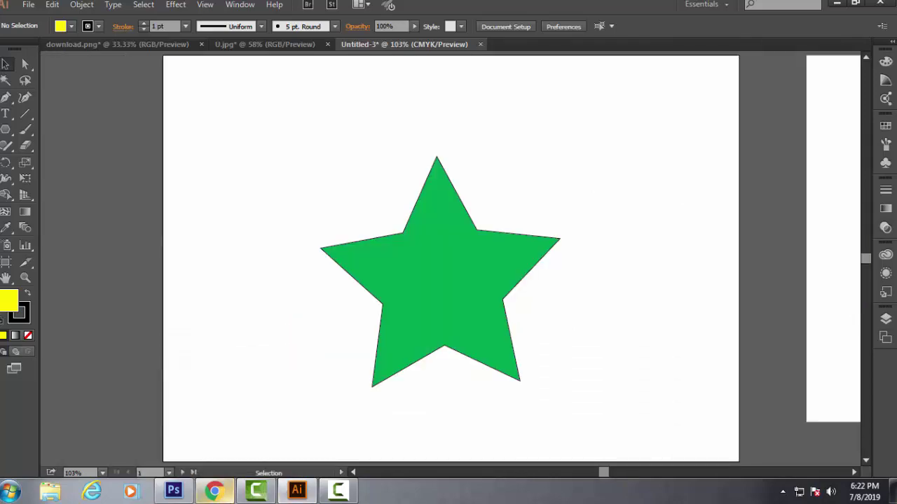
Step: Show the green star artboard at Actual Size (100%)
left_click(236, 6)
mouse_move(205, 6)
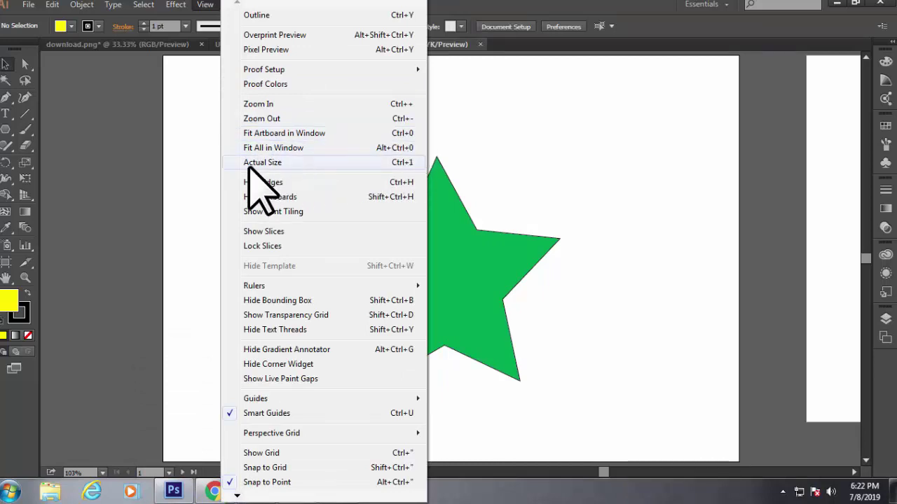
key("Escape")
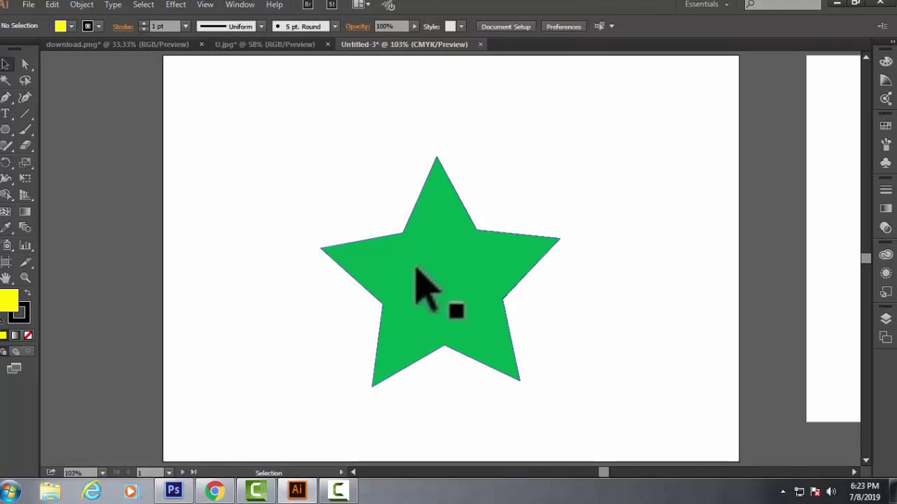
key("ctrl+1")
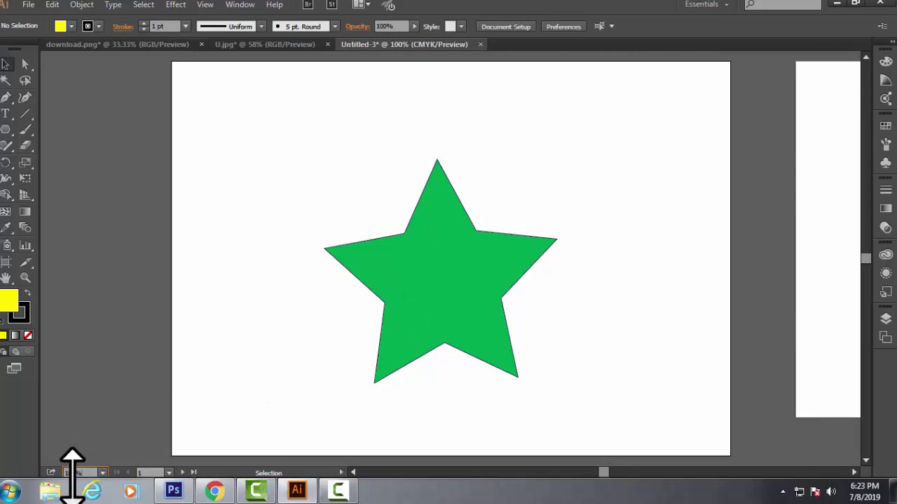
Step: View the cityscape banner, then the U.jpg mandala sheet, at actual 100% size
left_click(104, 44)
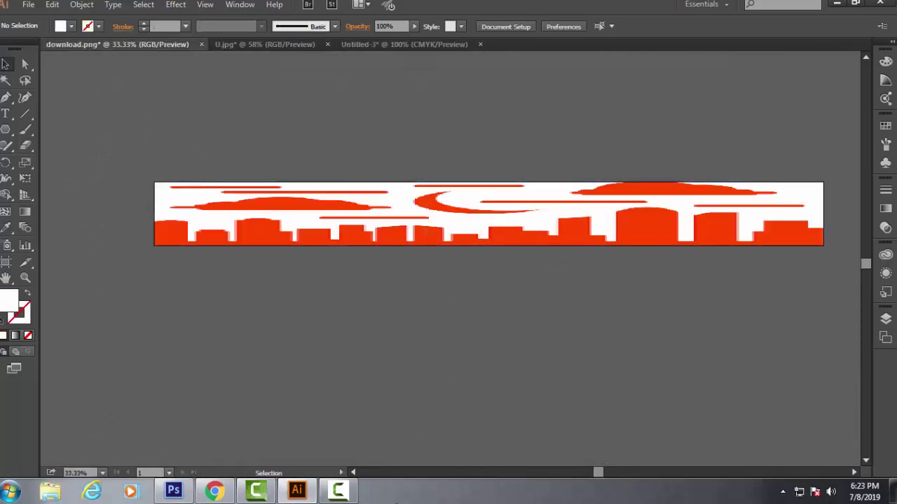
key("ctrl+1")
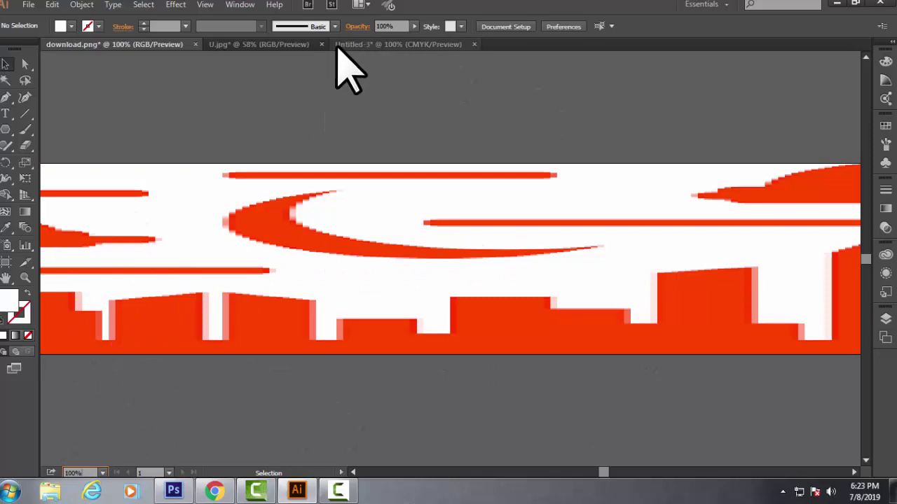
left_click(280, 44)
mouse_move(297, 490)
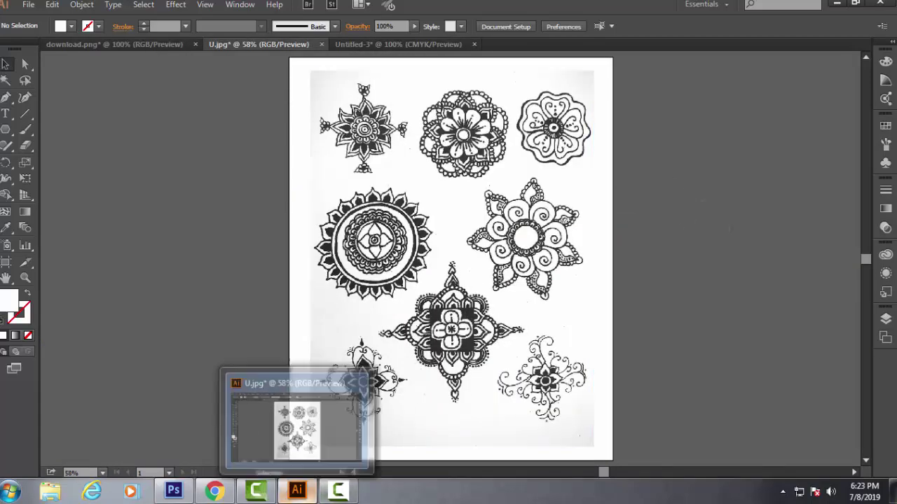
key("ctrl+1")
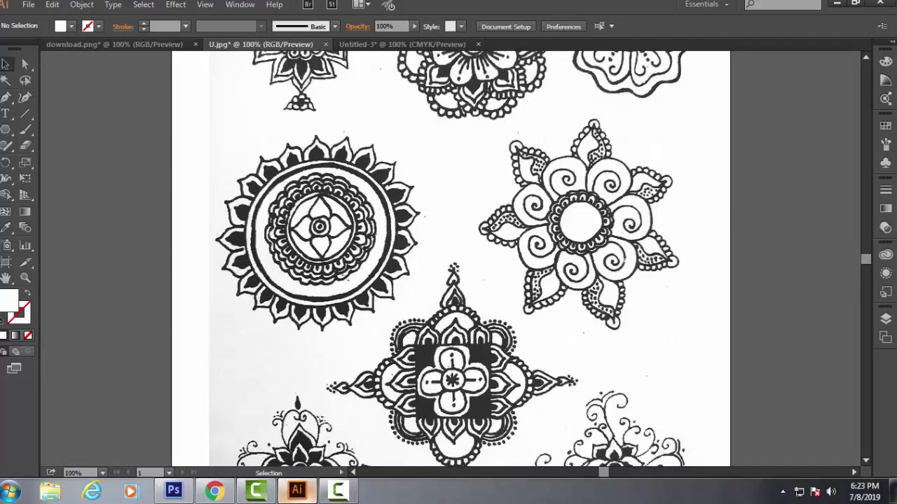
Step: Browse the View menu options on the mandala sheet without choosing anything
left_click(205, 5)
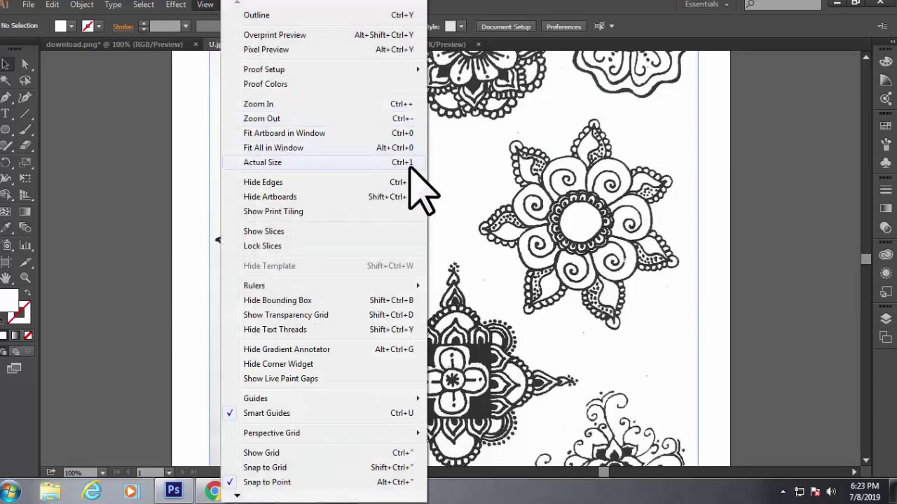
left_click(535, 3)
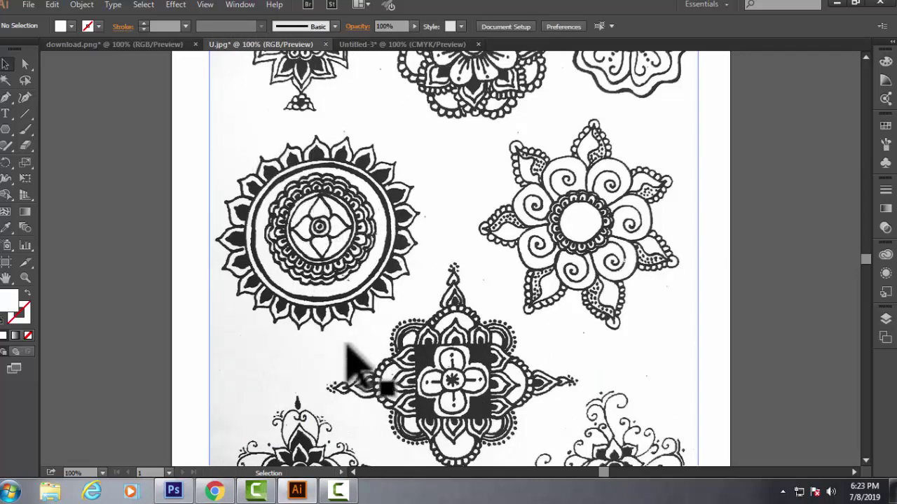
key("alt+v")
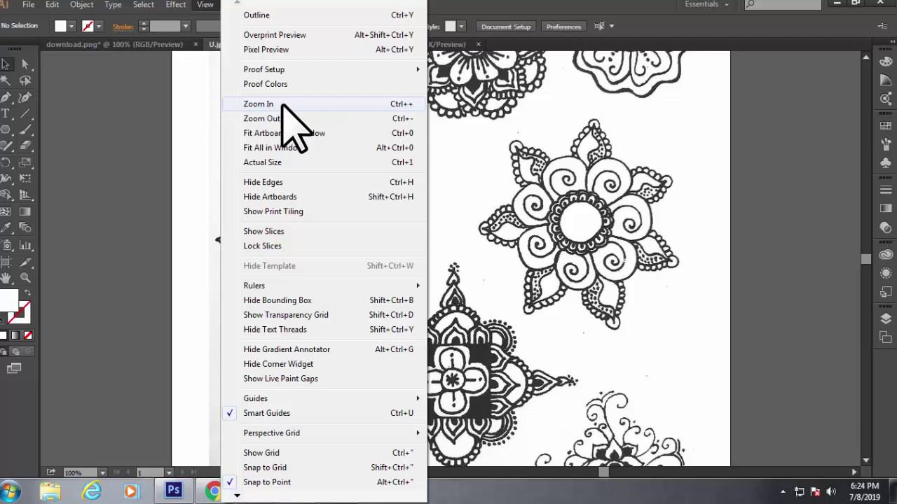
Step: Return to download.png and fit its whole 42 × 4 in banner artboard in the window
left_click(644, 48)
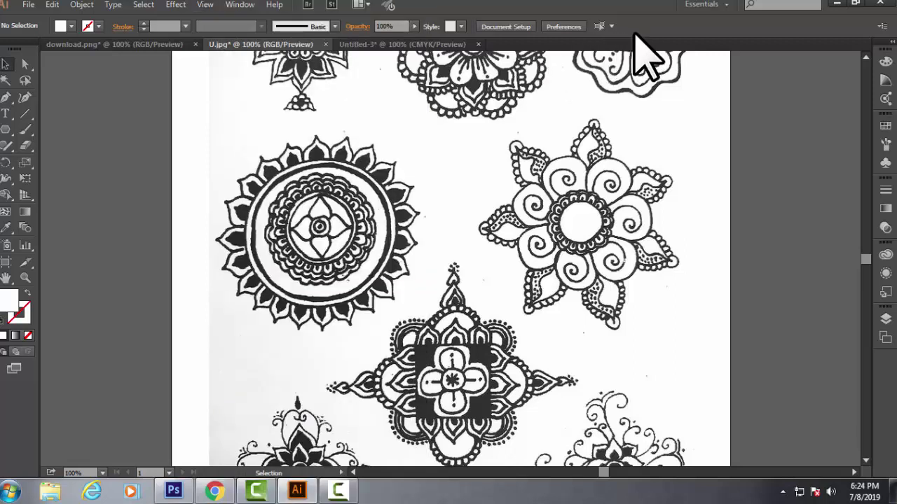
left_click(9, 280)
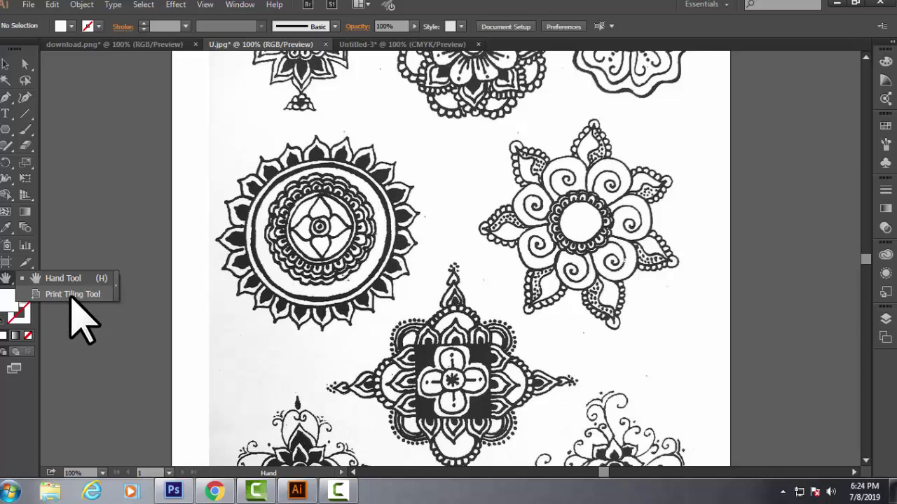
left_click(126, 44)
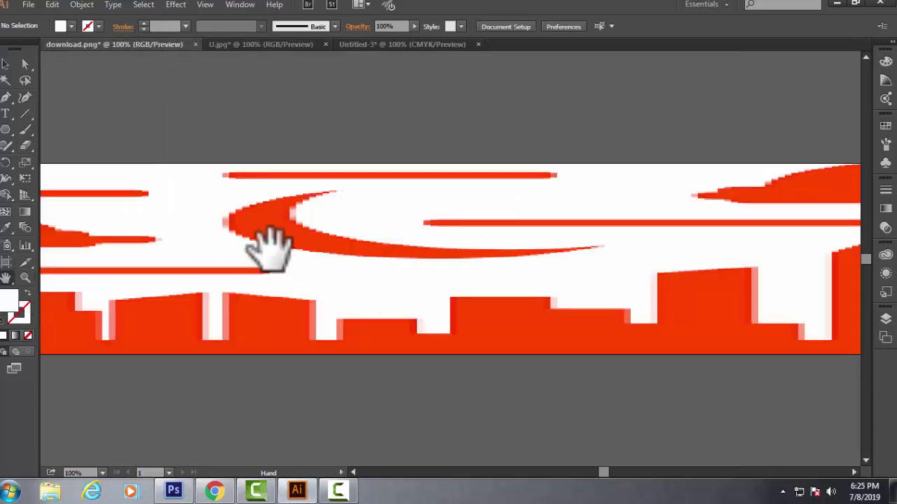
left_click(5, 262)
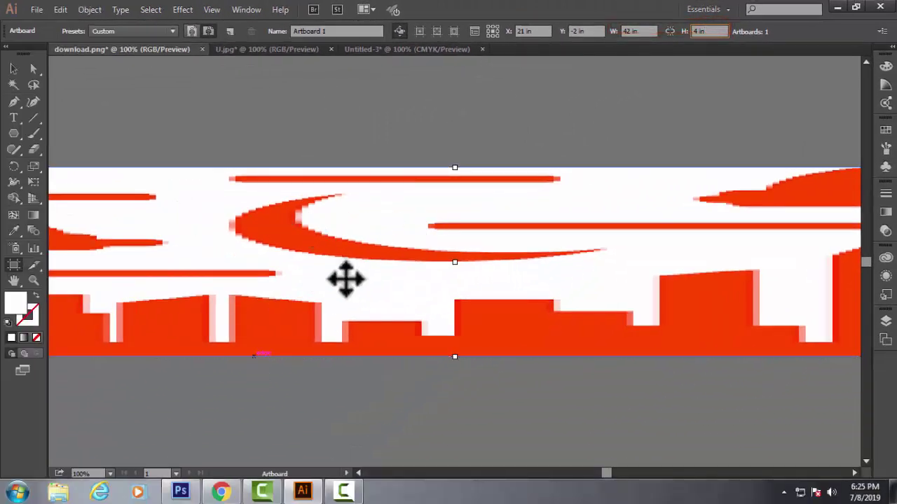
key("v")
key("ctrl+0")
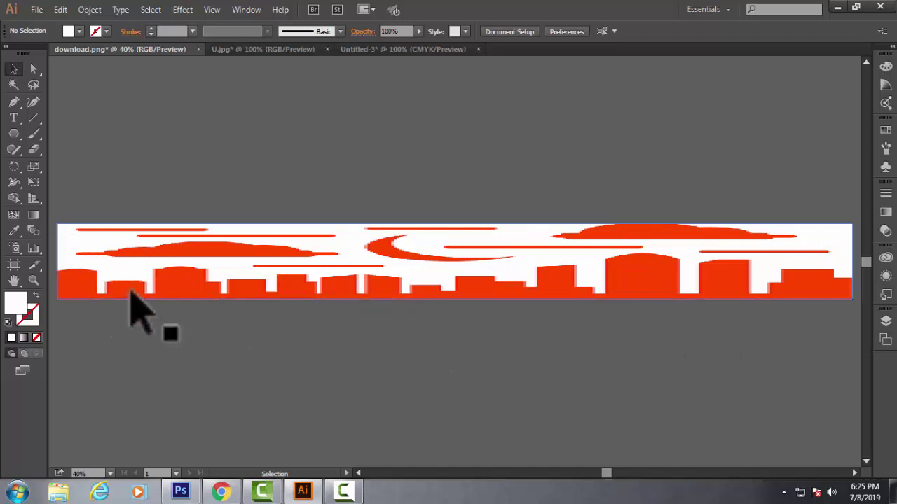
key("shift+o")
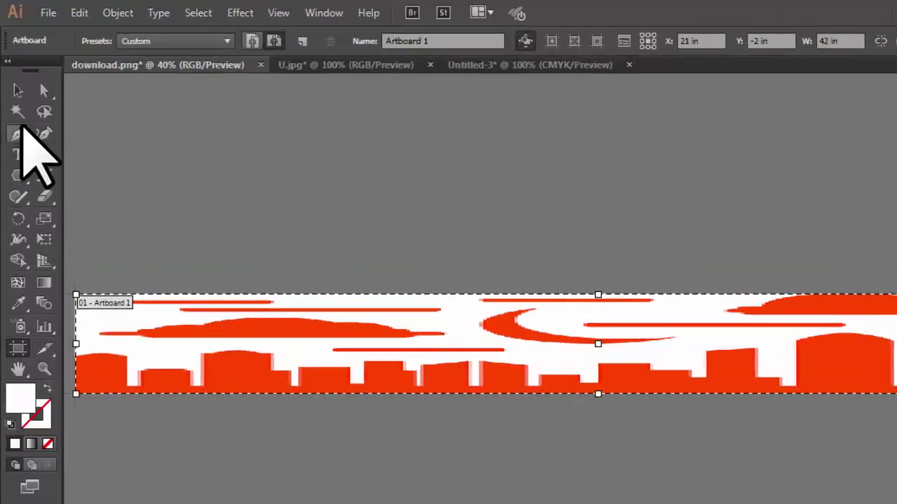
Step: Open the Print dialog for the banner and drag the preview to shift its placement
left_click(13, 68)
left_click(36, 9)
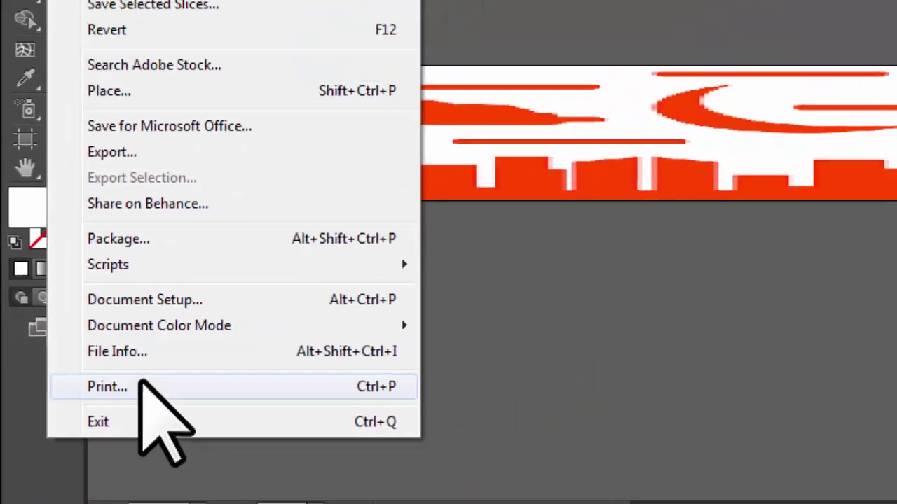
left_click(242, 362)
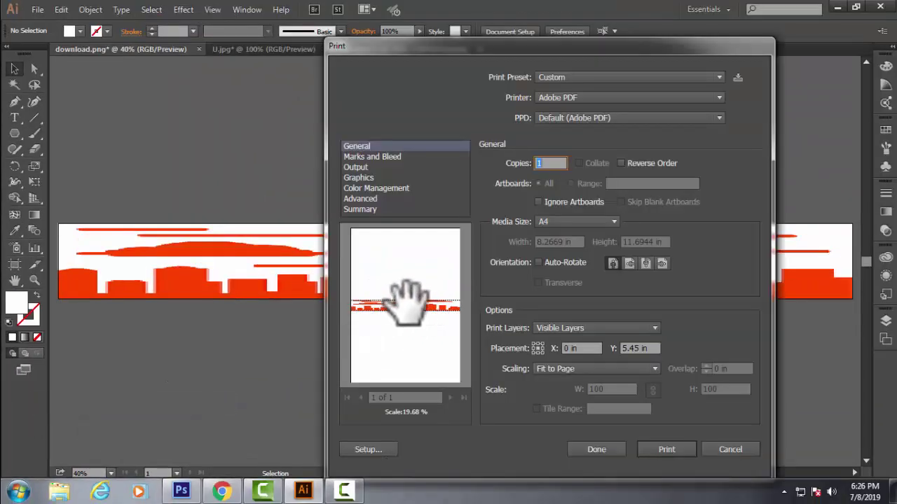
left_click_drag(397, 315, 397, 315)
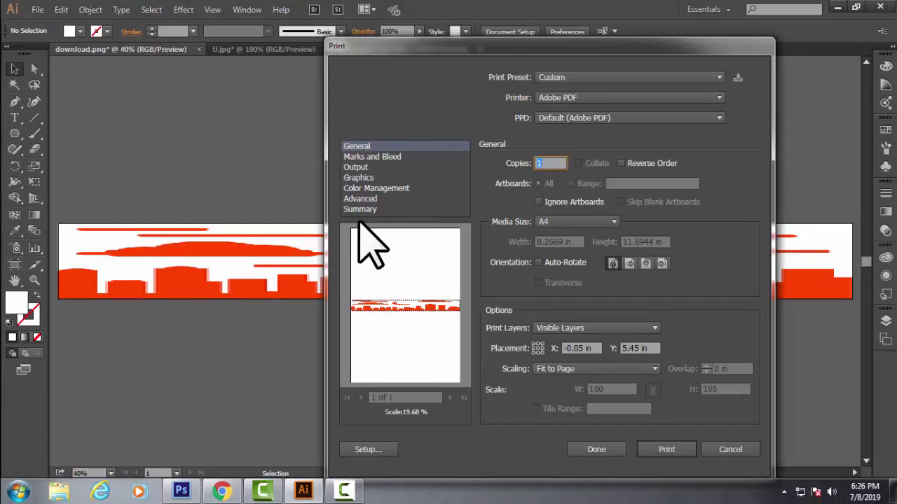
mouse_move(411, 285)
left_mouse_down()
mouse_move(400, 266)
mouse_move(414, 280)
left_mouse_up()
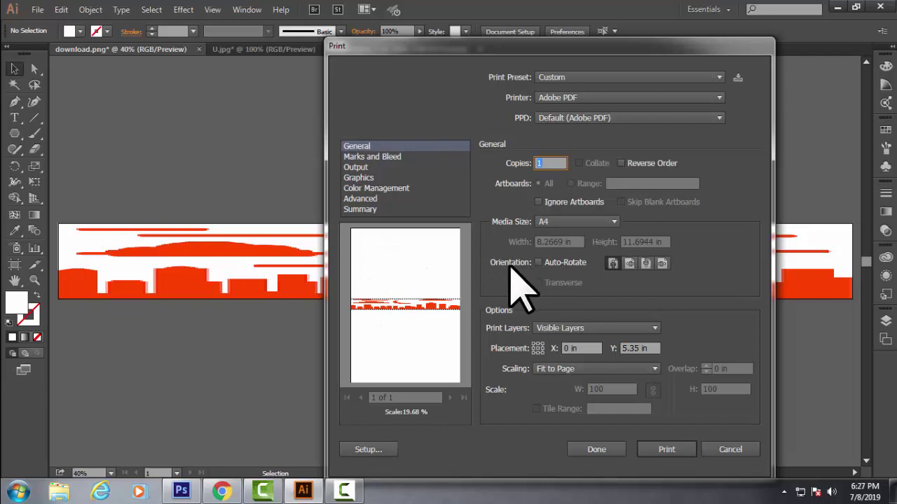
Step: Try the orientation options, settling on Portrait for the A4 page
left_click(629, 264)
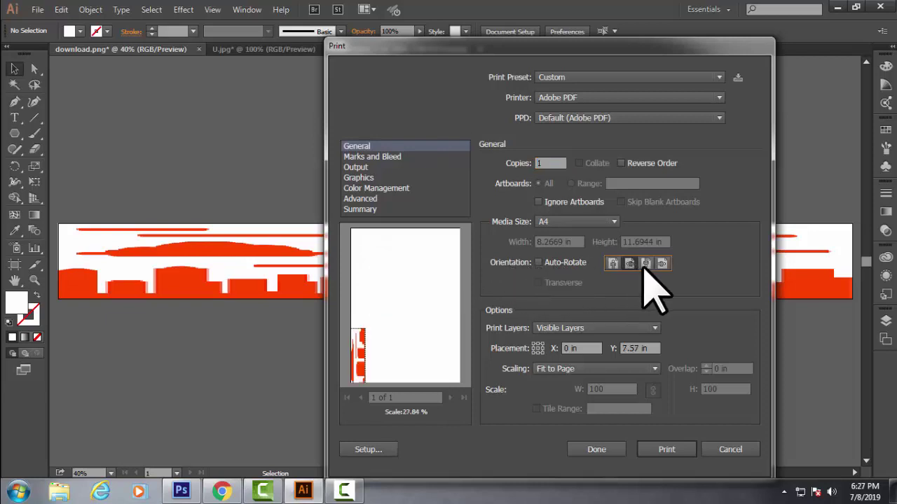
left_click(645, 264)
left_click(629, 264)
left_click(645, 265)
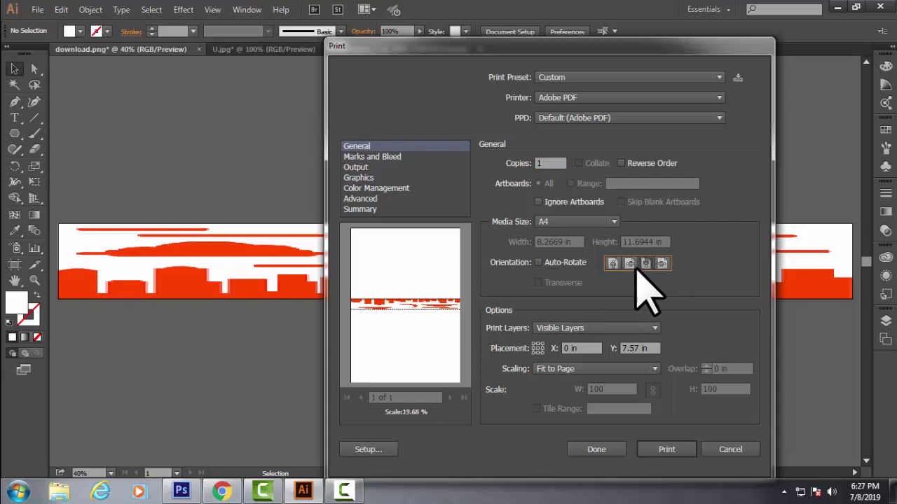
left_click(629, 264)
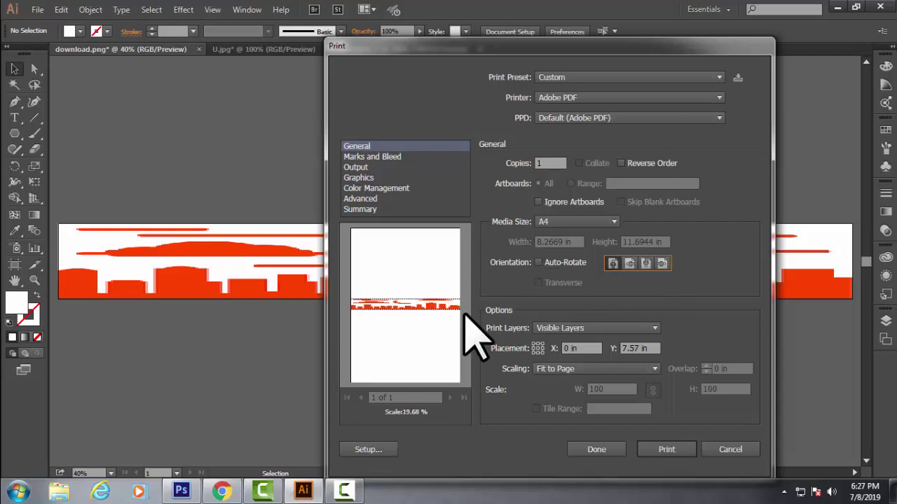
left_click(630, 265)
left_click(660, 264)
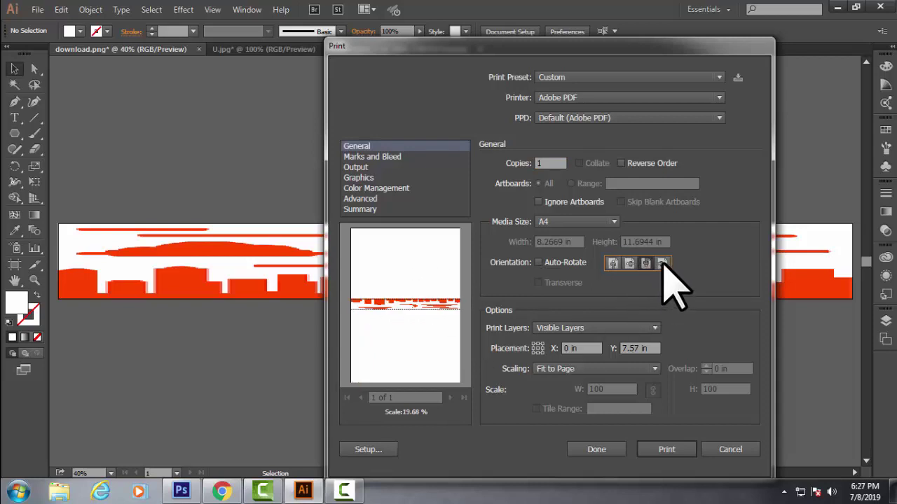
left_click(645, 265)
left_click(612, 265)
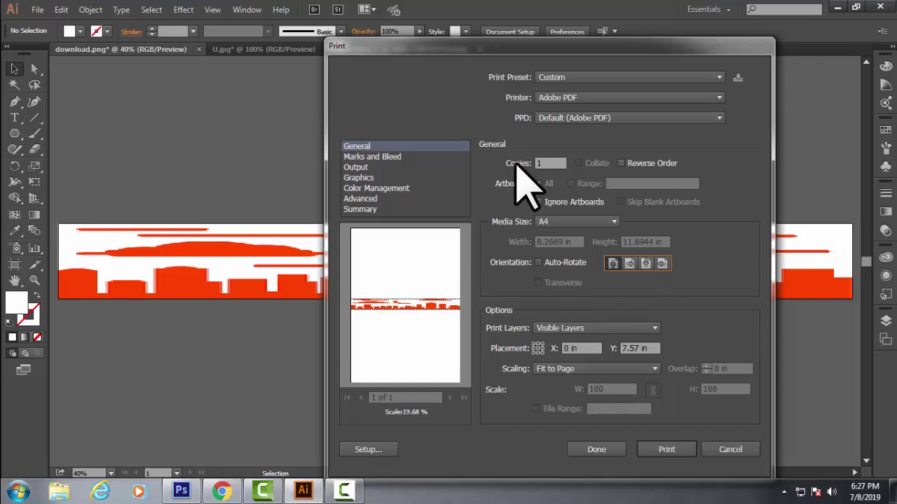
Step: Set Scaling to Do Not Scale and print the banner to Adobe PDF
left_click(654, 370)
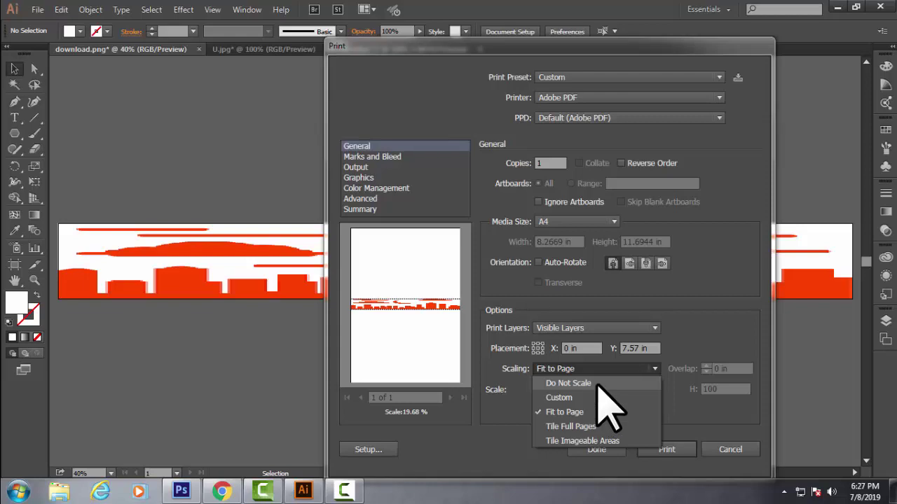
left_click(596, 384)
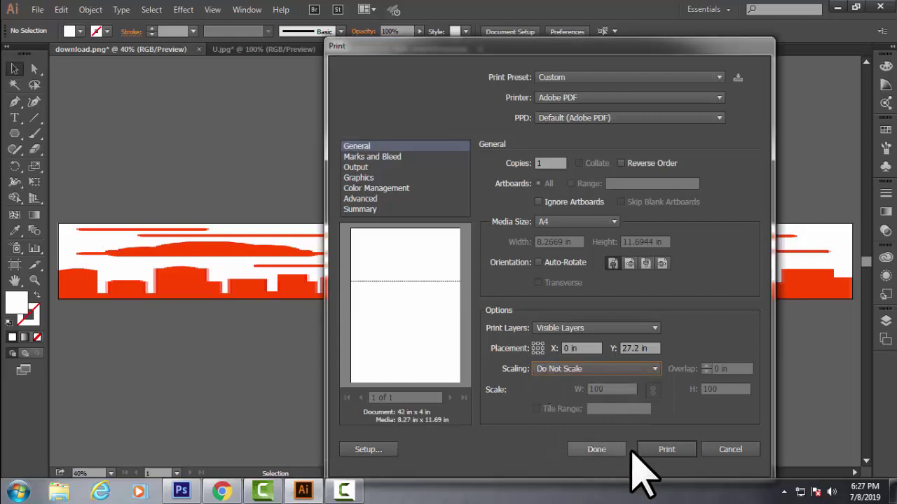
left_click(666, 450)
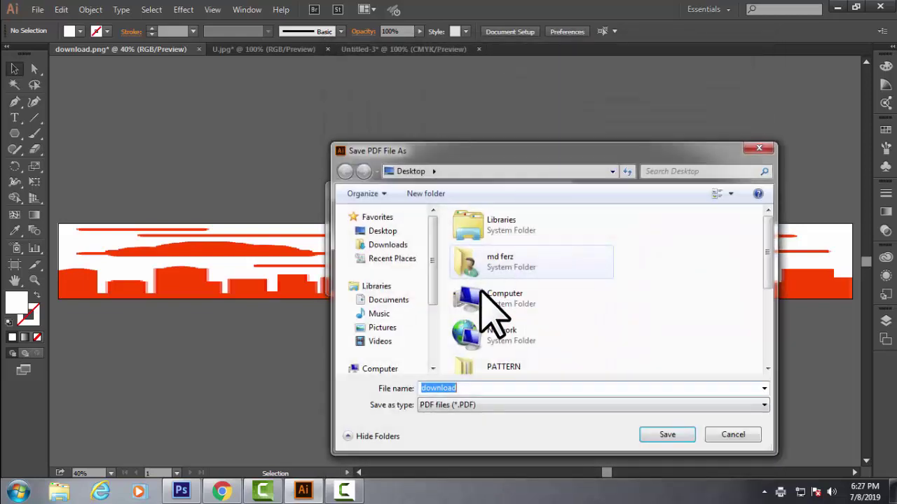
Step: Save the print as download.pdf on the Desktop and zoom out on it in Acrobat
left_click(683, 435)
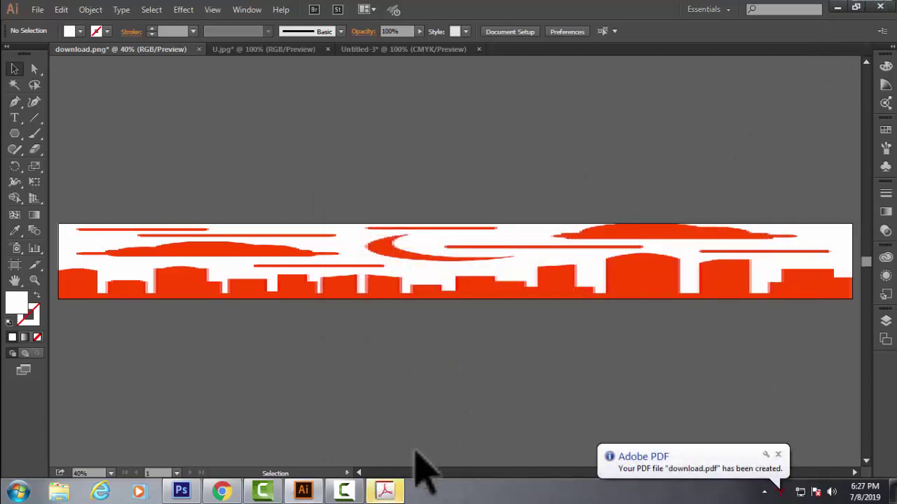
left_click(384, 491)
left_click(157, 64)
Step: Zoom out repeatedly in Acrobat to inspect the nearly blank download.pdf page
left_click(157, 64)
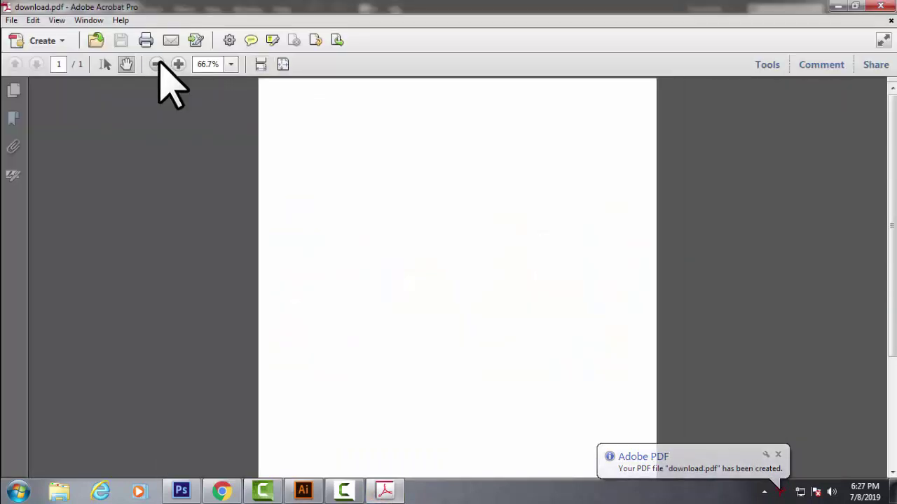
left_click(157, 63)
left_click(156, 64)
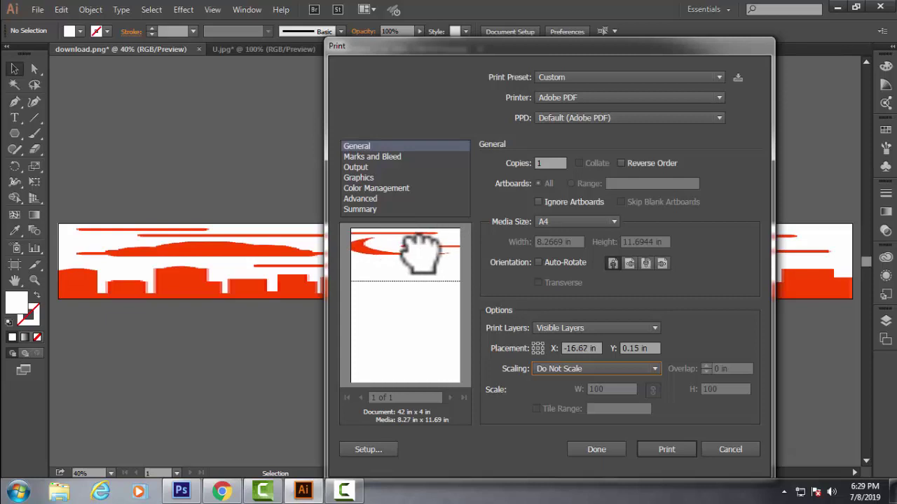
Step: Place the moon section on the page, print, and save as download.pdf on the Desktop
left_click_drag(423, 254, 449, 253)
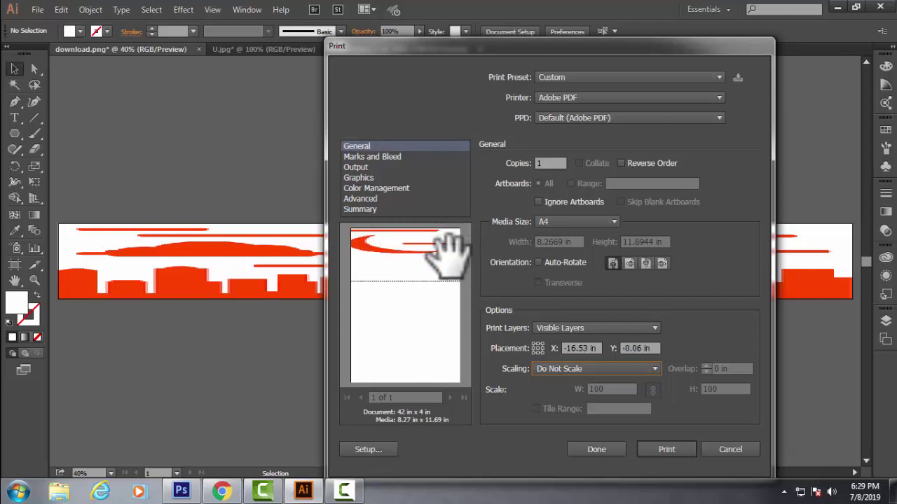
left_click(659, 454)
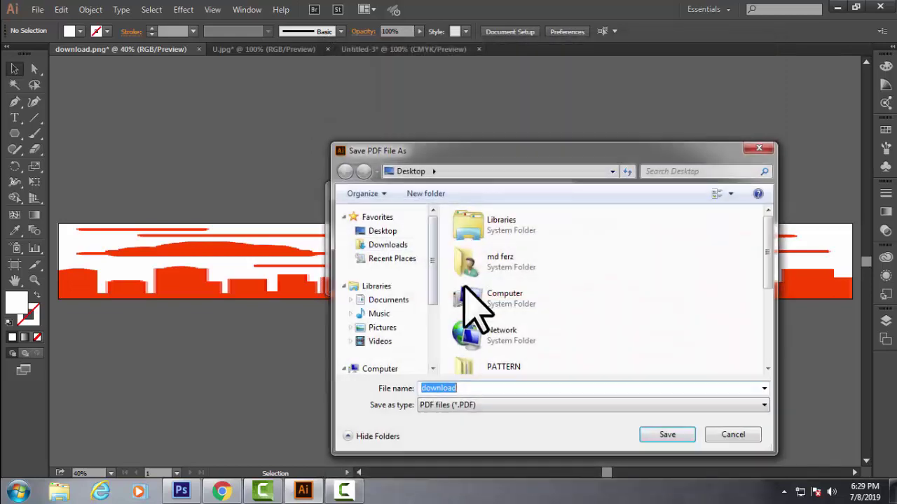
left_click(375, 217)
left_click(382, 232)
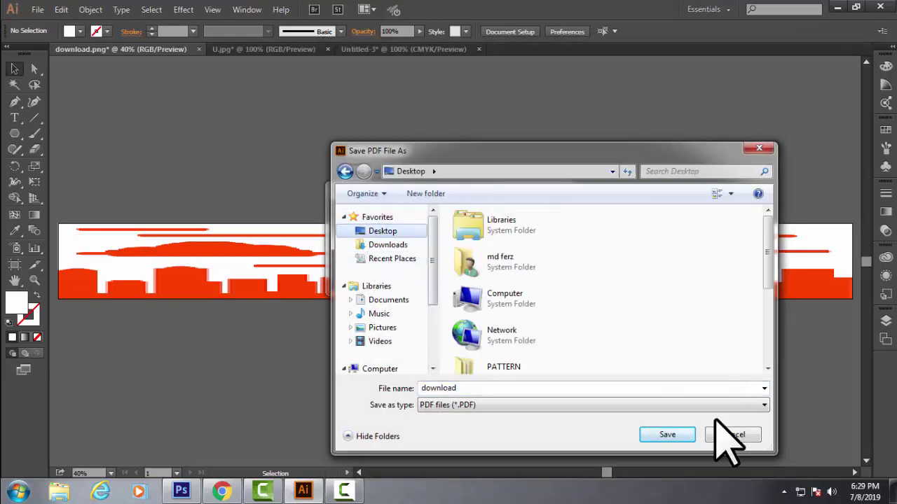
left_click(667, 435)
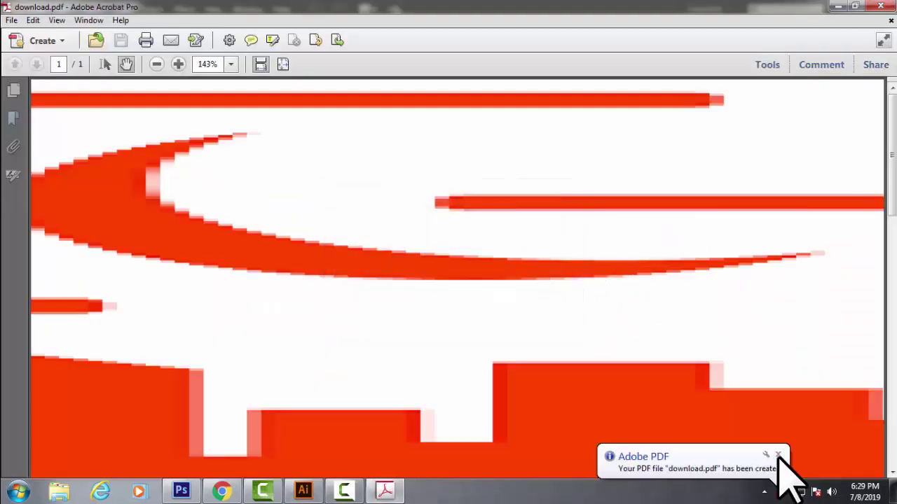
Step: Dismiss the Adobe PDF notice, zoom out to 46.9% to see the whole page, and return to Illustrator
left_click(778, 456)
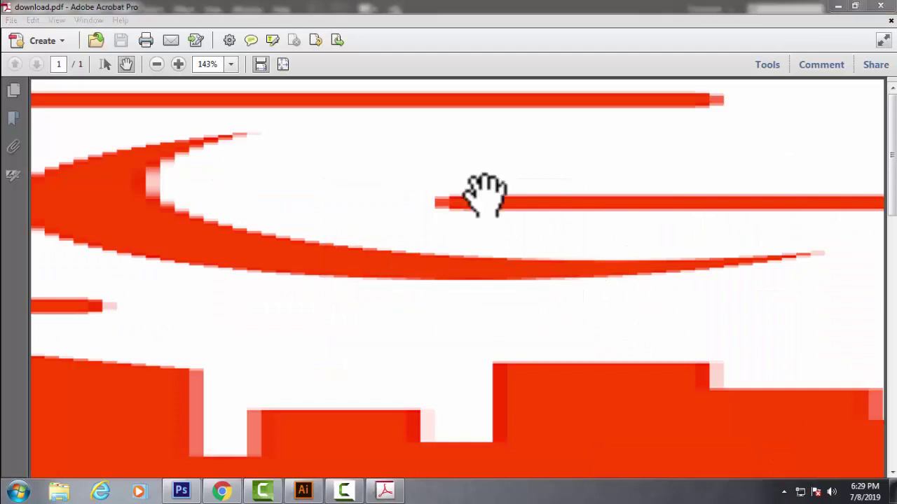
left_click(156, 64)
left_click(156, 64)
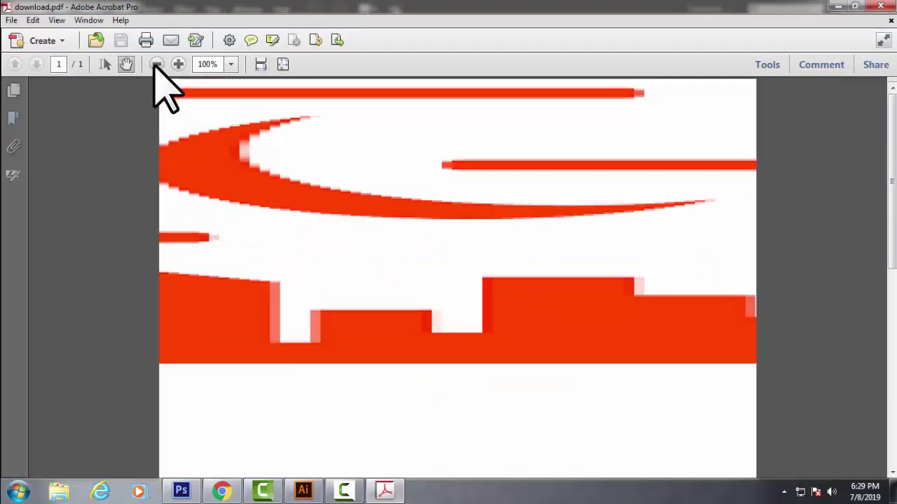
left_click(156, 64)
left_click(157, 63)
left_click(156, 64)
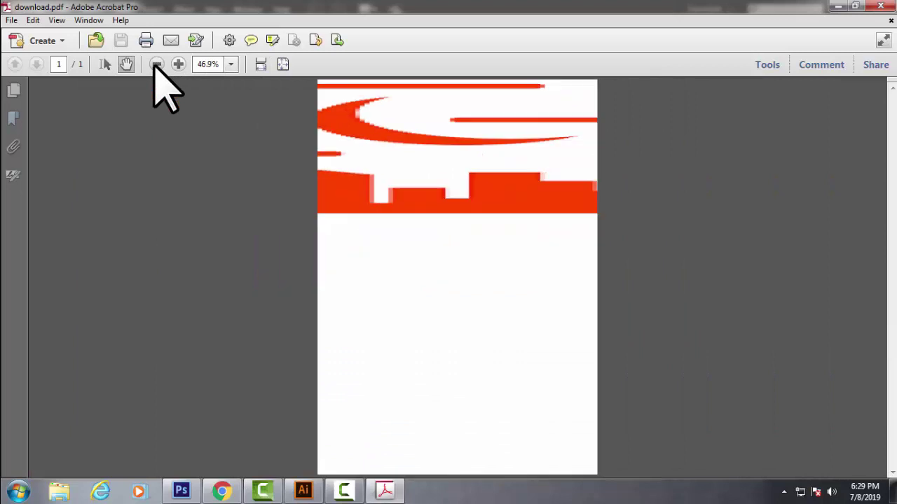
left_click(303, 491)
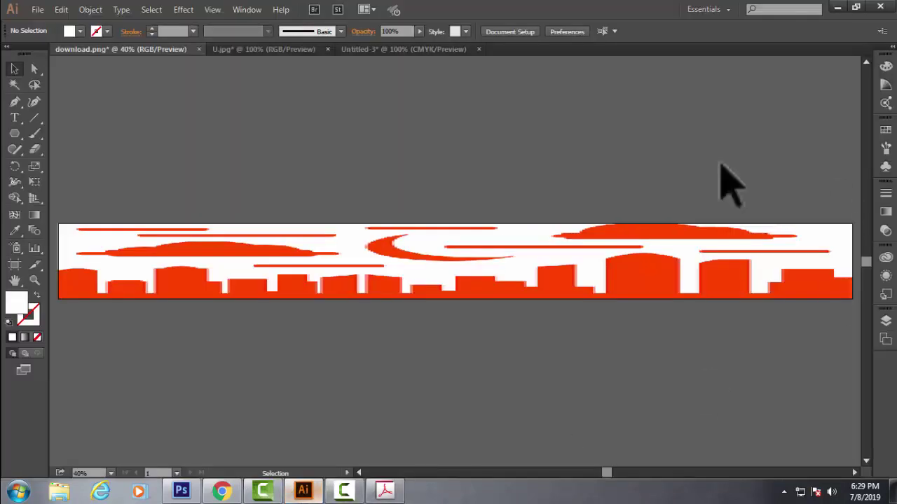
Step: Open the banner's Print dialog and confirm Fit to Page scaling with A4 media size
left_click(38, 10)
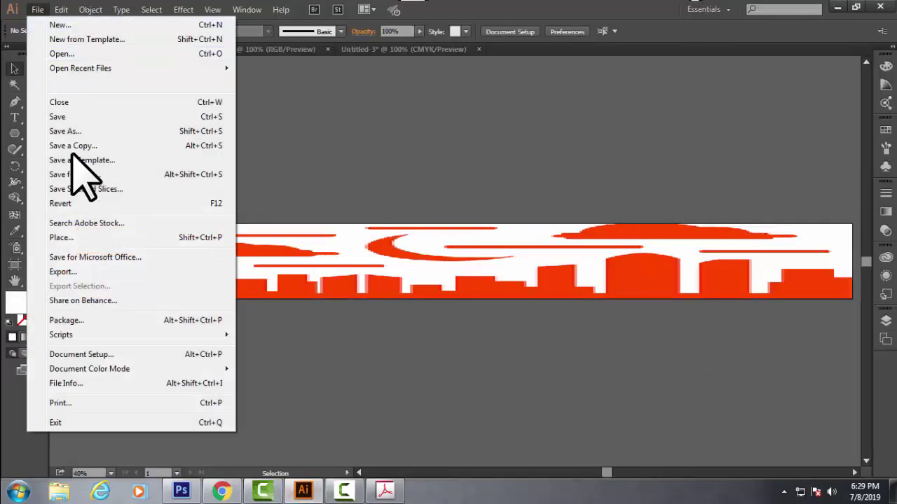
left_click(77, 404)
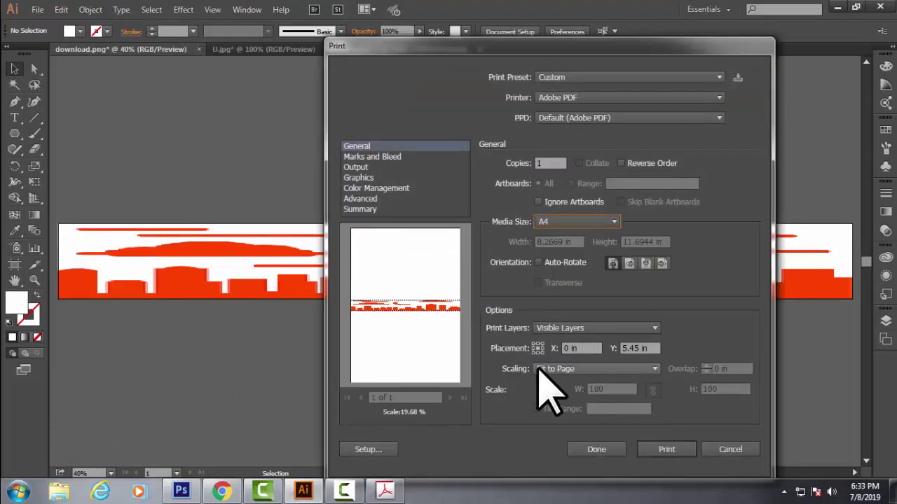
left_click(655, 368)
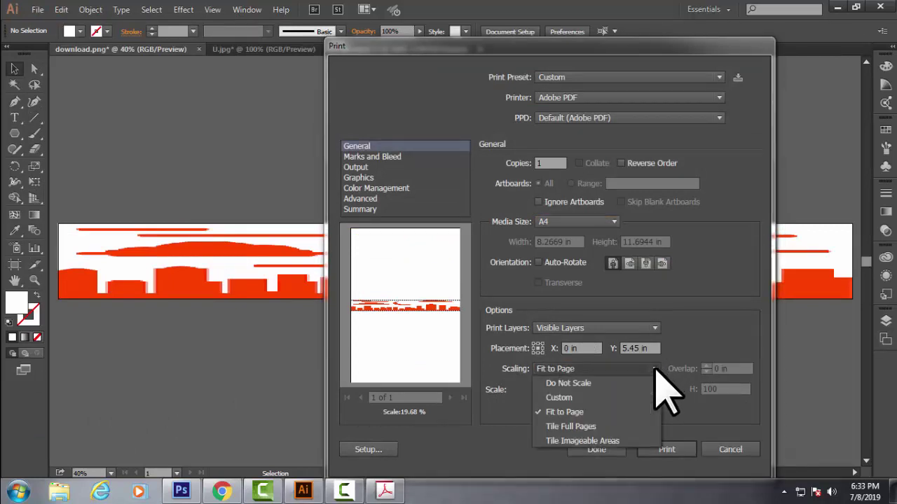
left_click(582, 410)
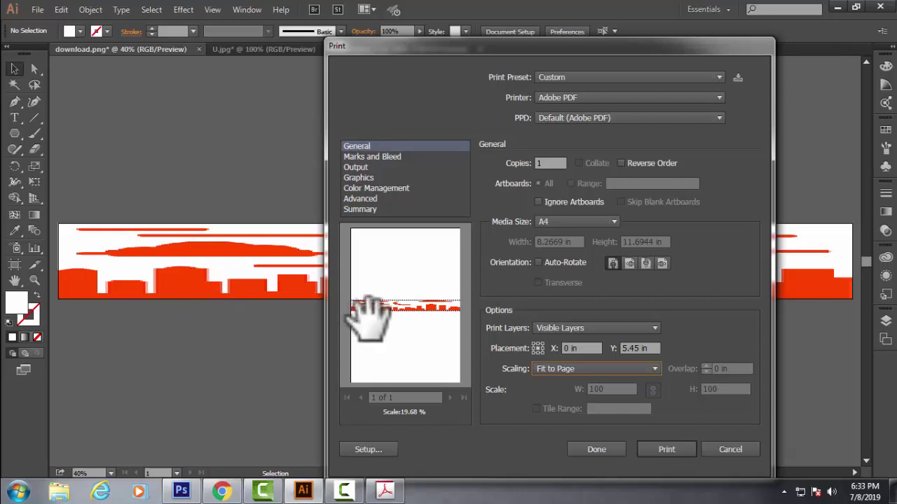
left_click(615, 222)
left_click(616, 240)
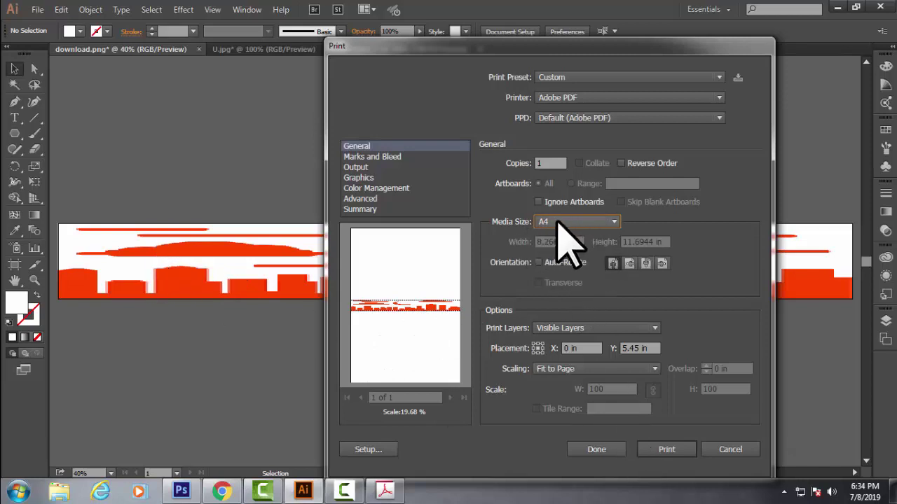
Step: Set scaling to Tile Full Pages and drag the banner to X 3.8 in, Y 3.85 in
left_click(655, 369)
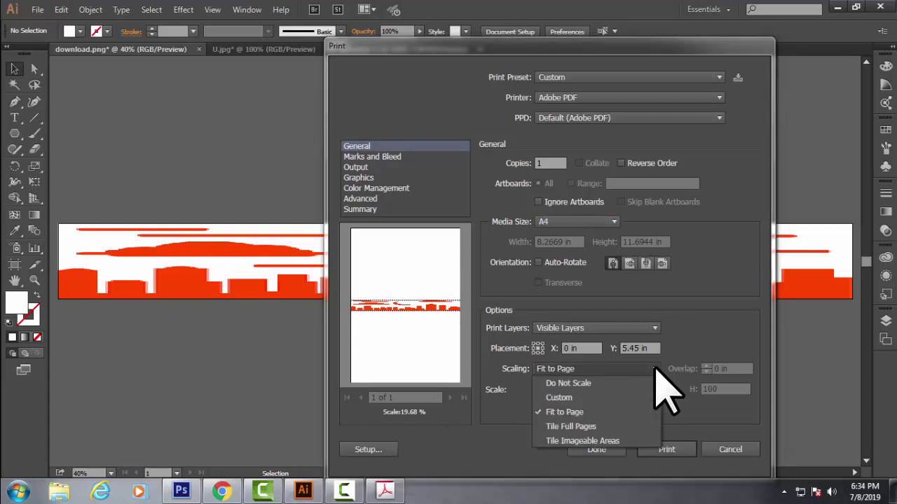
left_click(571, 426)
left_click_drag(367, 294, 452, 298)
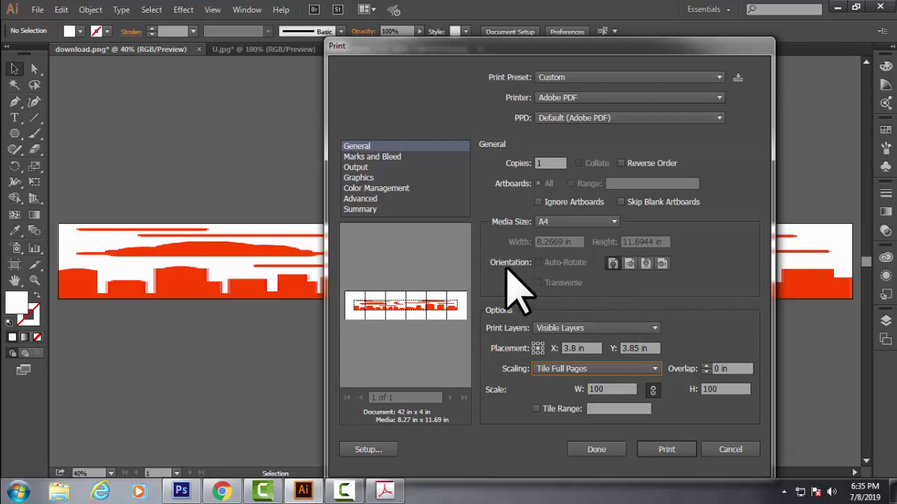
Step: Try the orientation options, keeping the tiles in a horizontal row
left_click(630, 264)
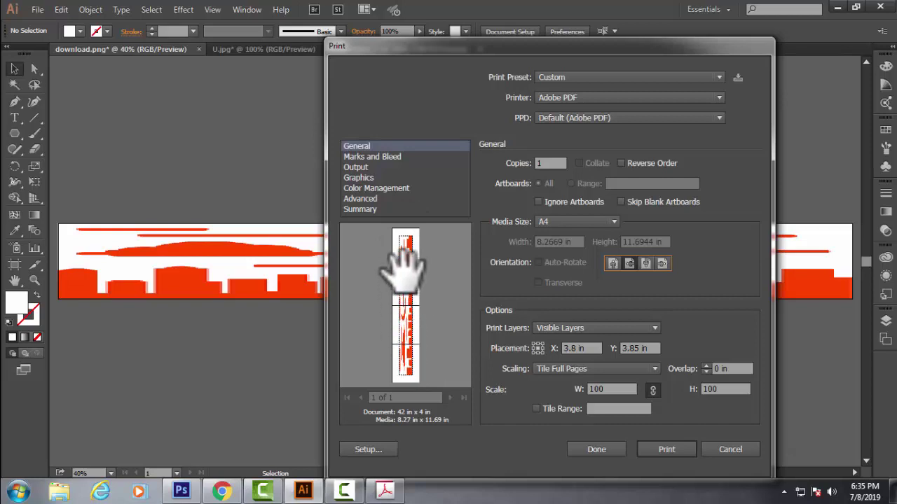
left_click(646, 263)
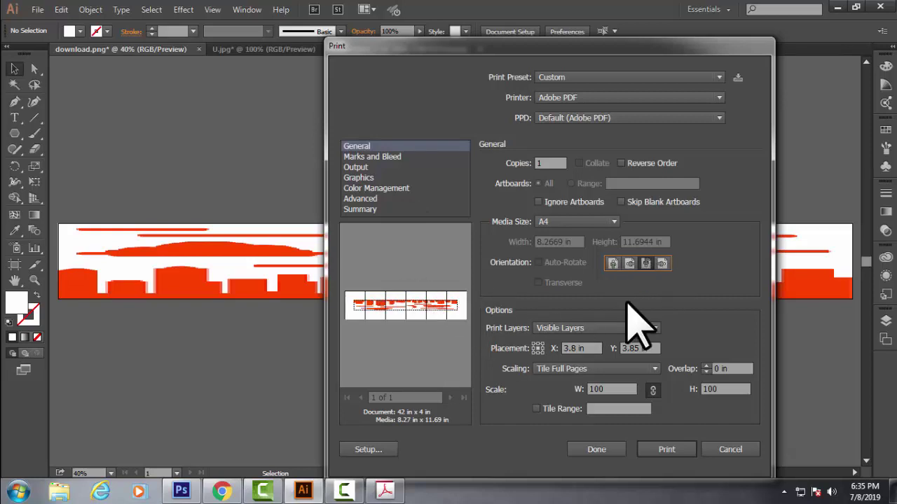
left_click(612, 264)
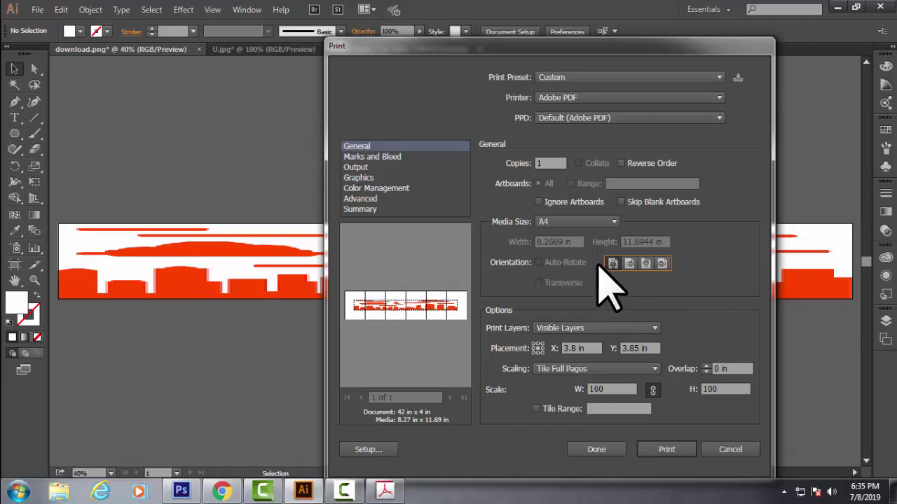
Step: Print the tiled banner to PDF, saving it on the Desktop as O.pdf
left_click(673, 453)
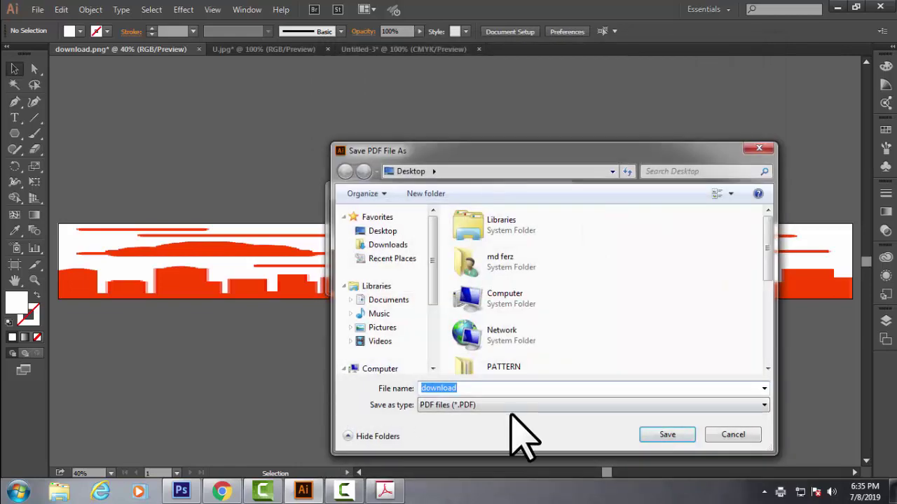
left_click(382, 230)
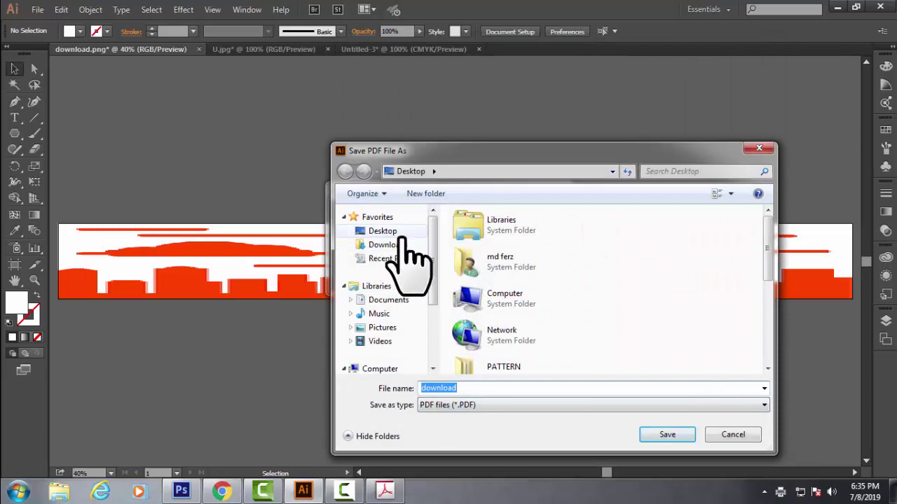
left_click(667, 434)
type("n0")
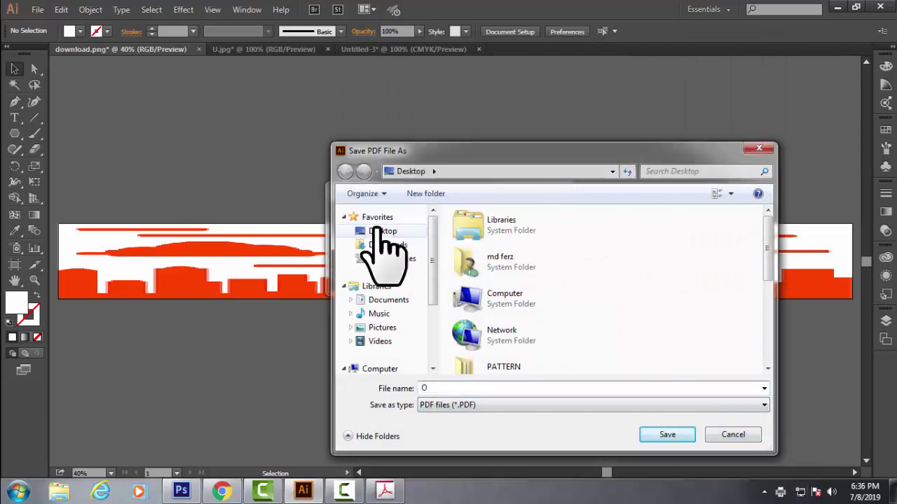
left_click(666, 435)
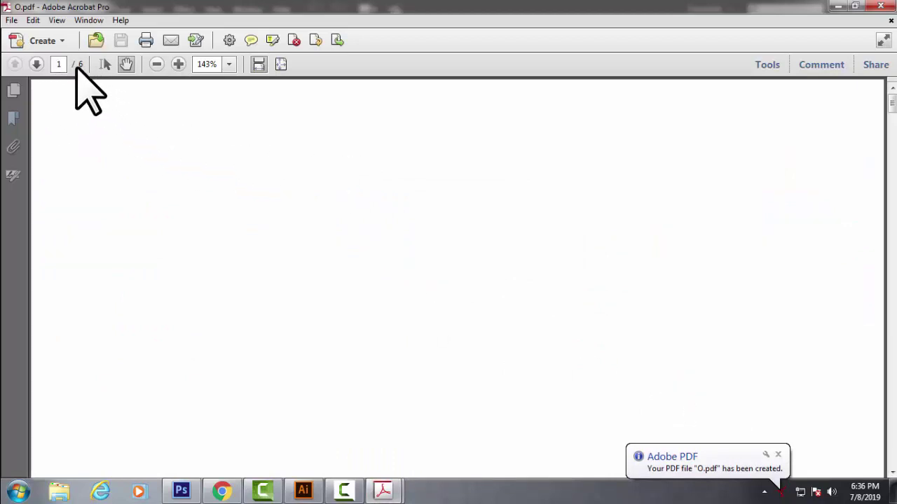
Step: Zoom the tiled PDF out to 12.5% in Acrobat
left_click(157, 64)
left_click(157, 64)
left_click(157, 64)
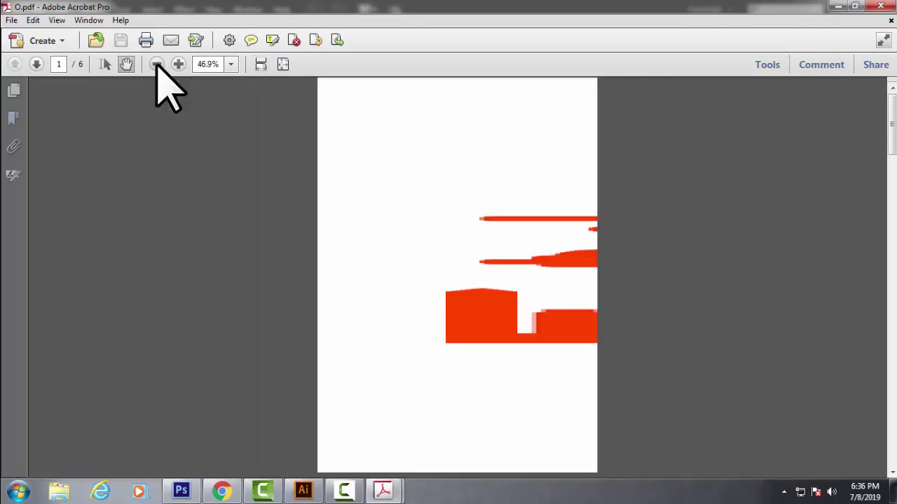
left_click(157, 64)
left_click(157, 64)
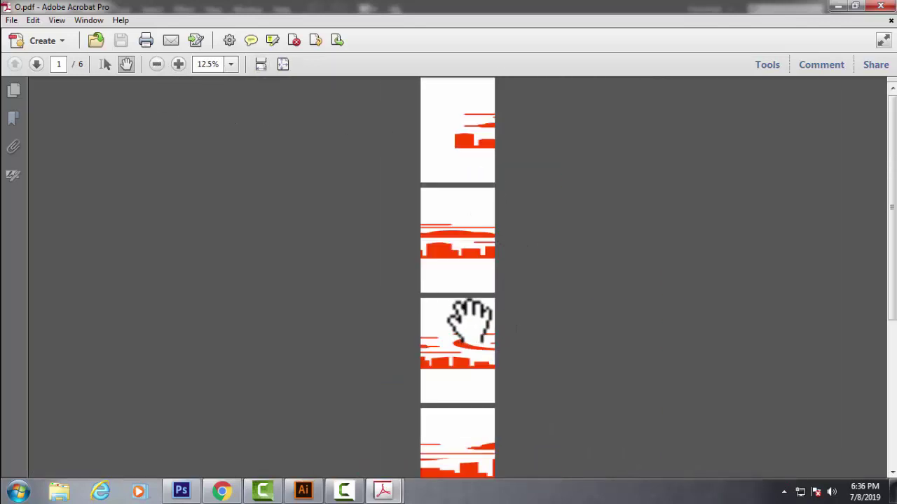
Step: Pan and scroll through the six tiled banner pages
left_click_drag(464, 320, 445, 228)
left_click_drag(452, 196, 454, 91)
scroll(460, 290, "down", 6)
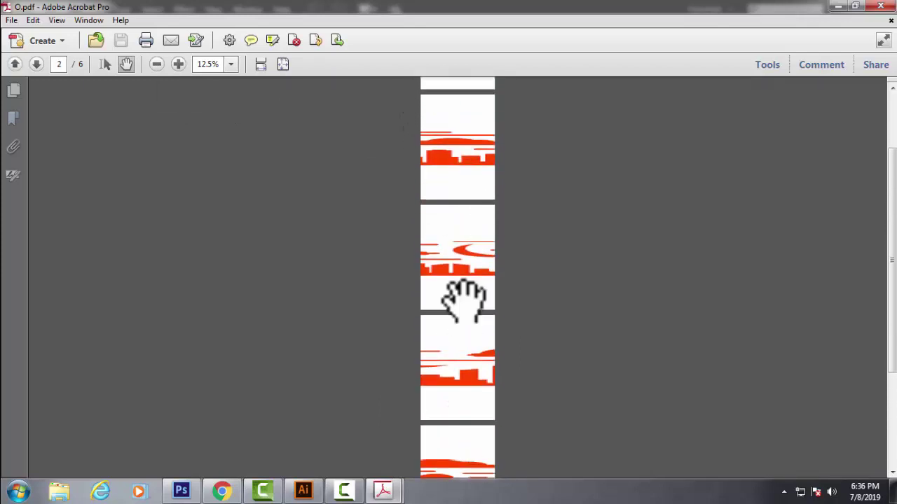
scroll(463, 356, "up", 6)
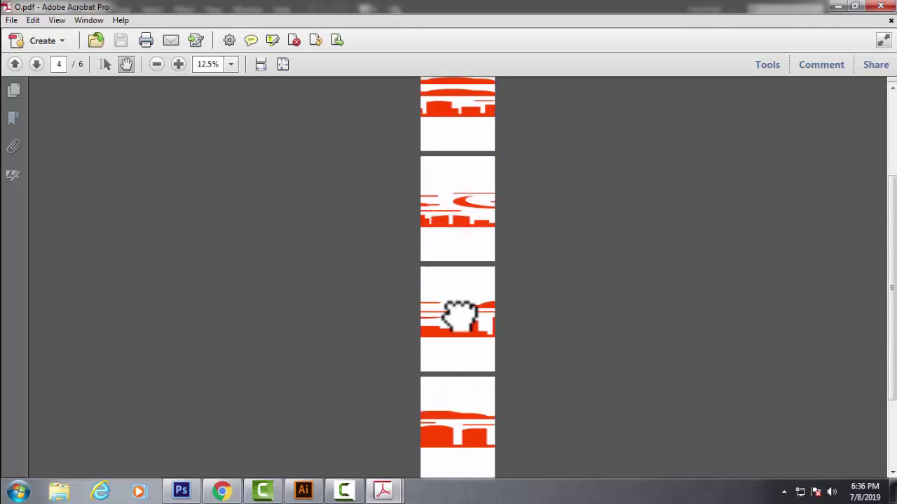
scroll(462, 129, "down", 3)
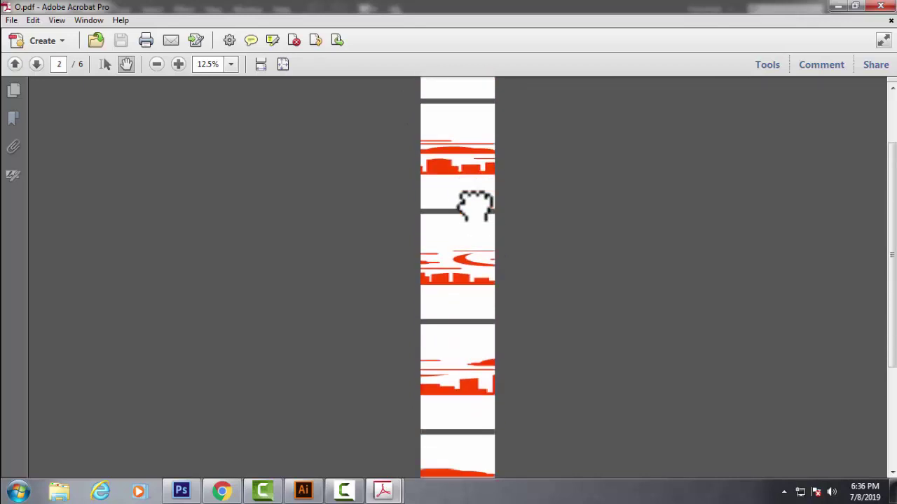
scroll(462, 311, "up", 3)
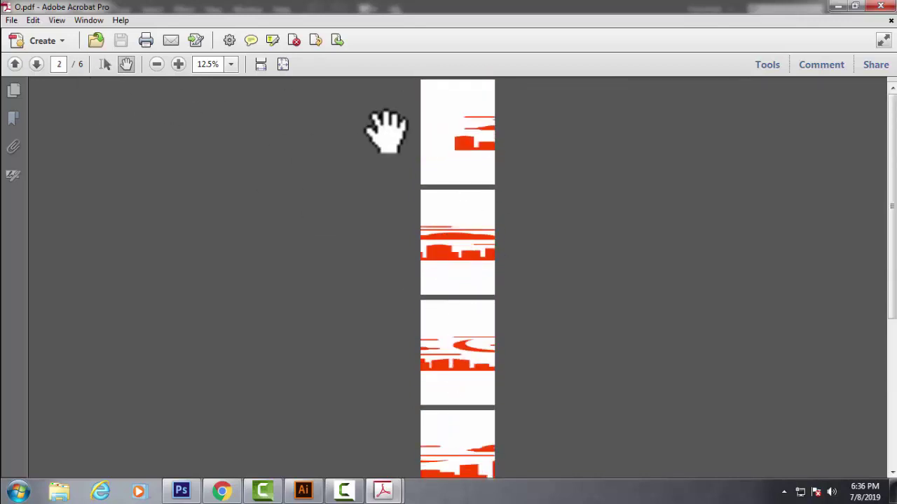
scroll(464, 390, "down", 6)
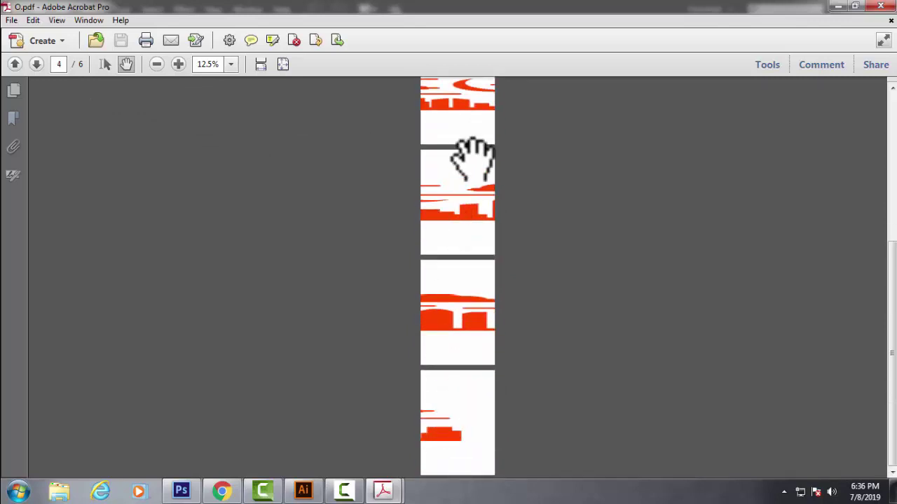
scroll(471, 168, "up", 6)
scroll(470, 335, "down", 6)
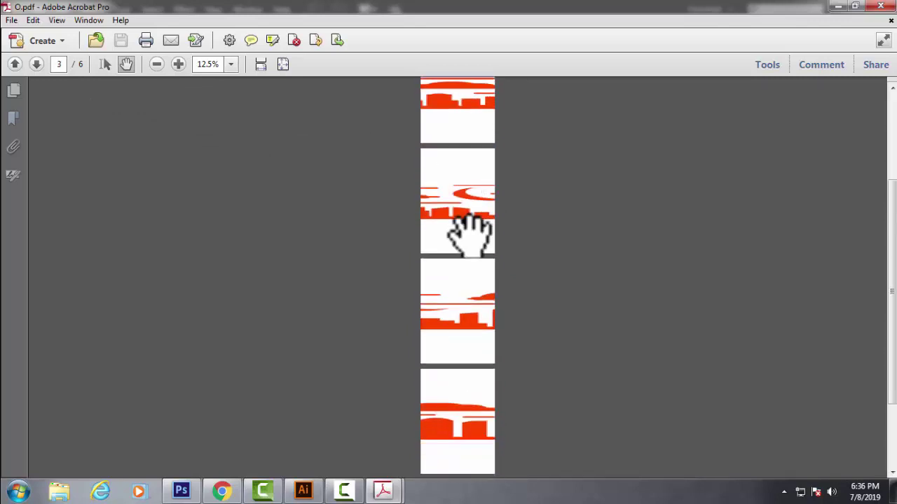
scroll(459, 377, "up", 6)
Step: Back in Illustrator, reopen the banner's Print dialog and confirm the A4 media size
left_click(314, 494)
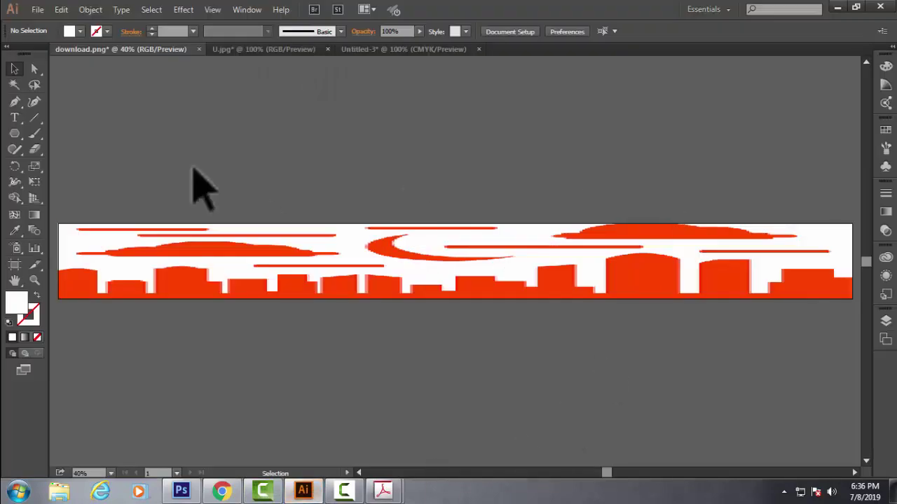
left_click(37, 9)
left_click(60, 404)
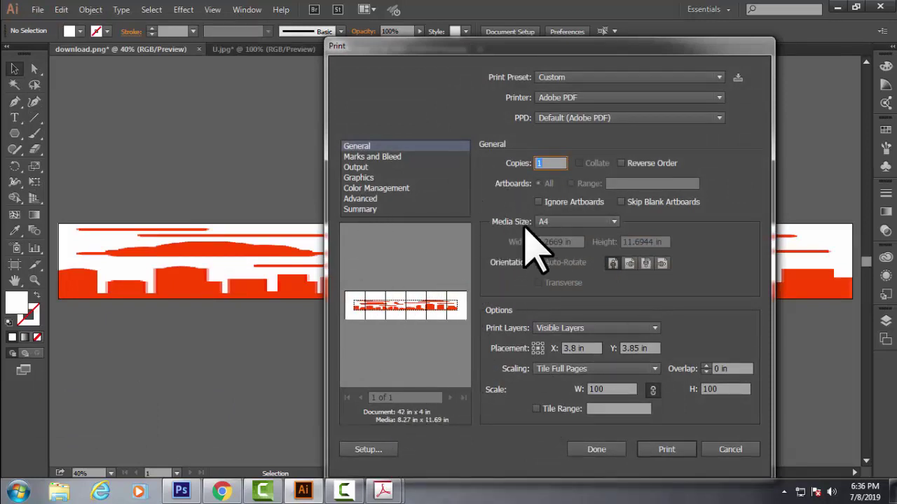
left_click(609, 223)
left_click(610, 224)
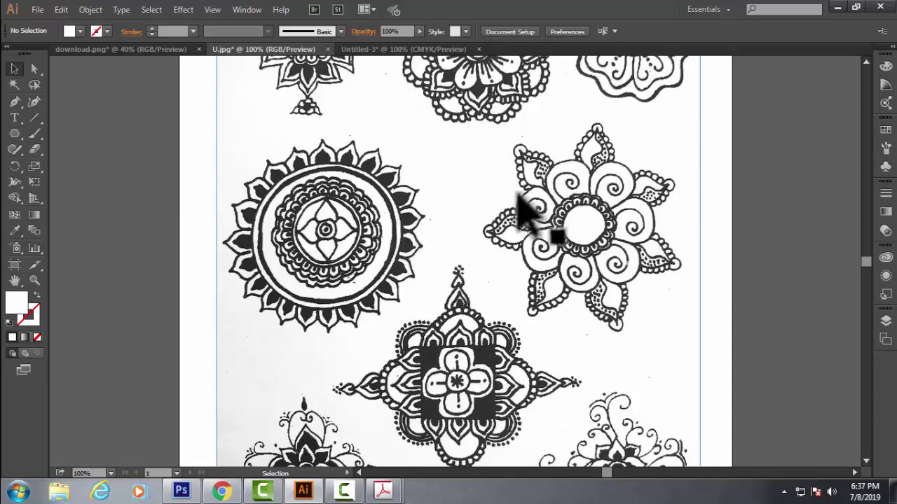
Step: Fit the mandala artboard in the window with Ctrl+0 and open the Hand tool flyout
scroll(524, 210, "up", 3)
key("ctrl+0")
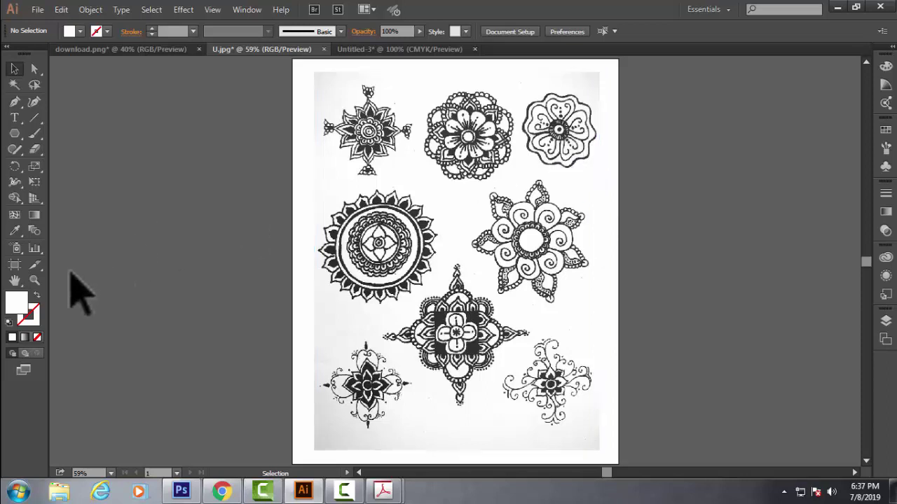
left_click(15, 280)
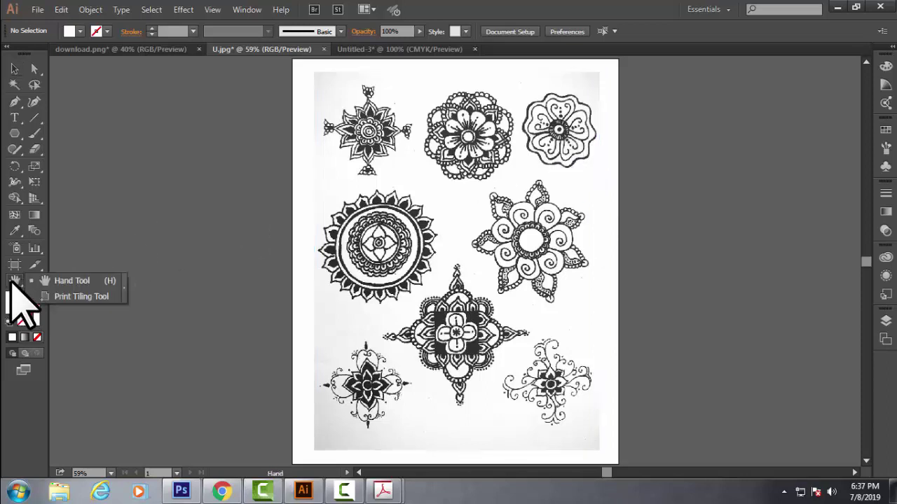
Step: Select the Print Tiling Tool and drag the page tile onto the top-right flower
left_click(85, 296)
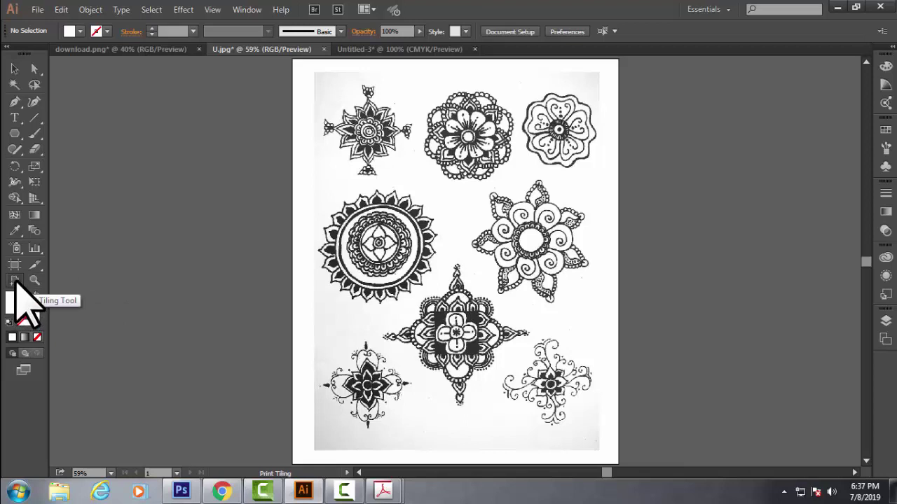
left_click(19, 282)
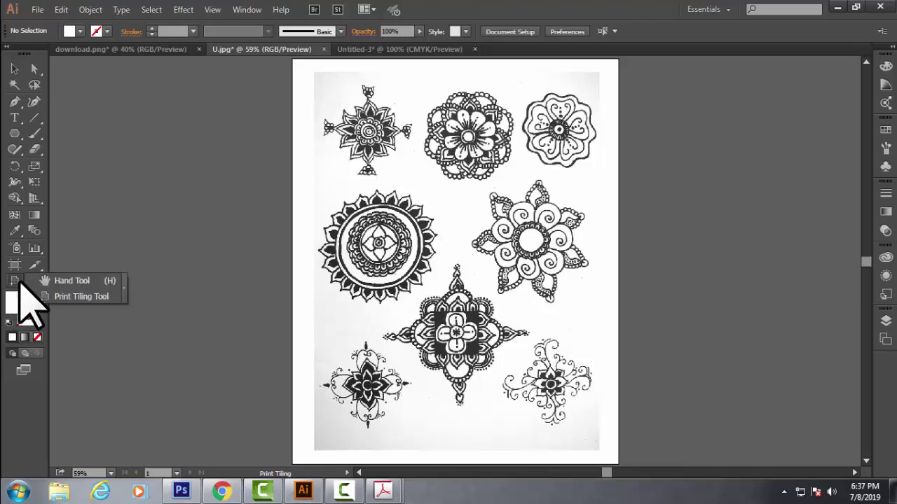
left_click(96, 297)
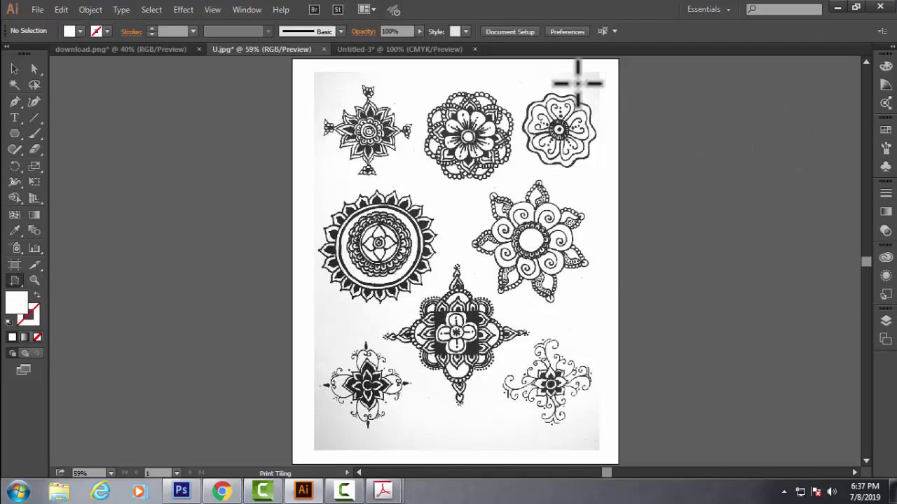
left_click_drag(530, 68, 521, 174)
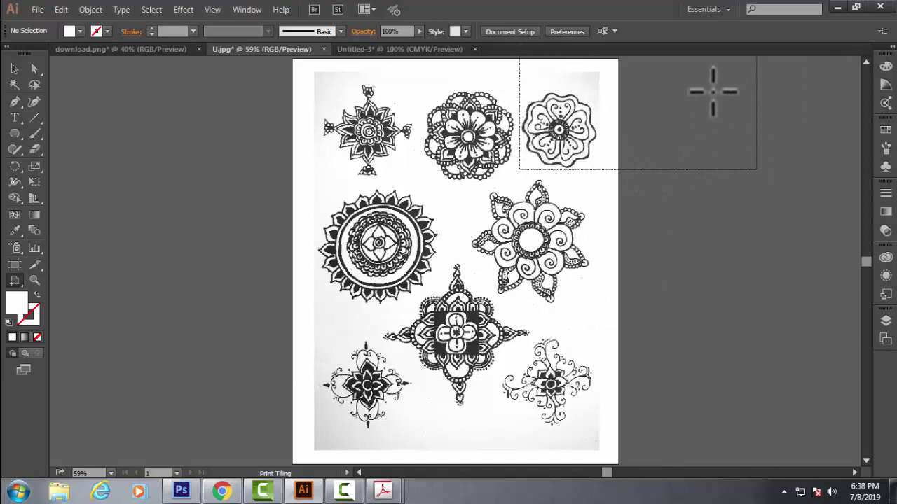
Step: Print the single tiled page to PDF, saving it on the Desktop as U6.pdf
left_click(37, 10)
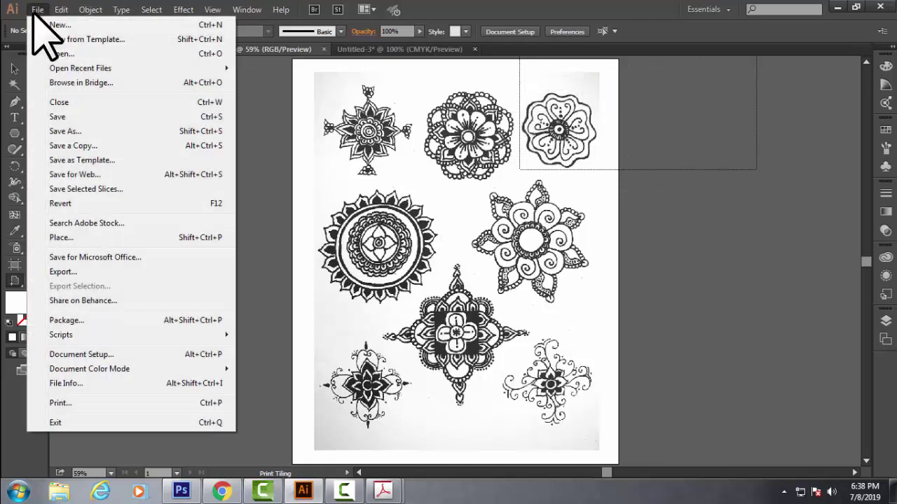
left_click(64, 403)
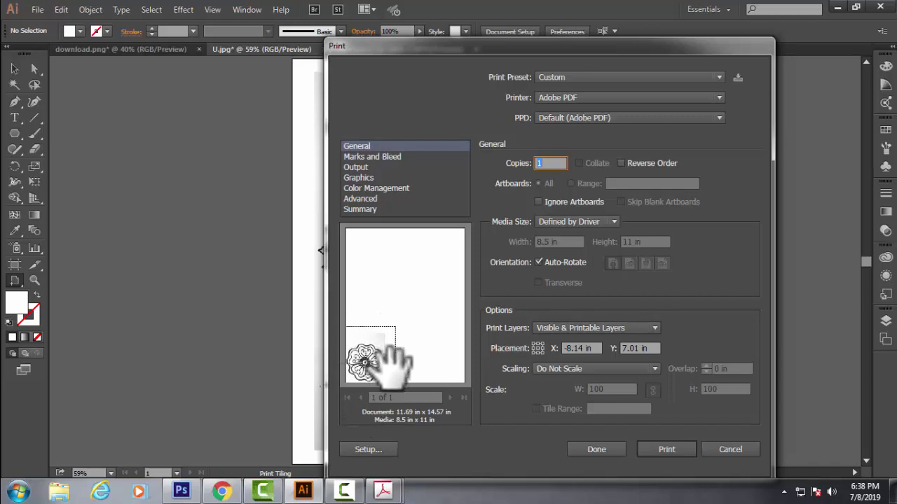
left_click(666, 450)
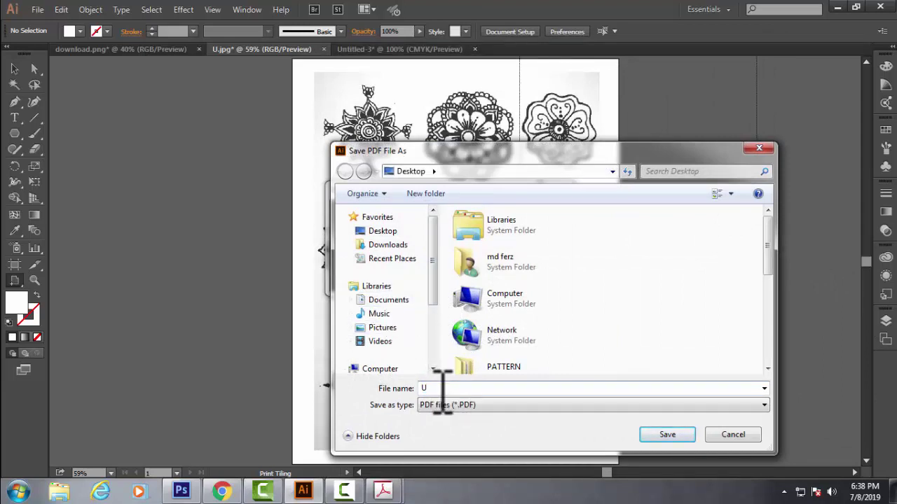
key("BackSpace")
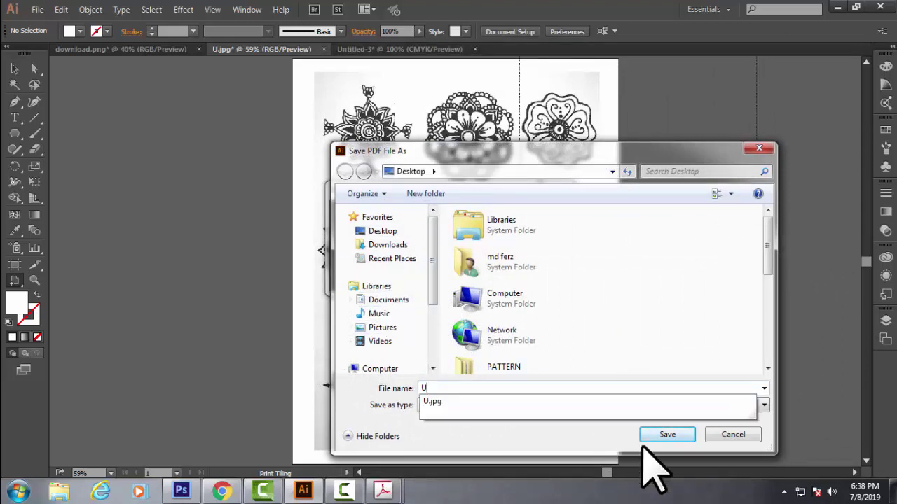
type("6")
left_click(382, 231)
left_click(668, 435)
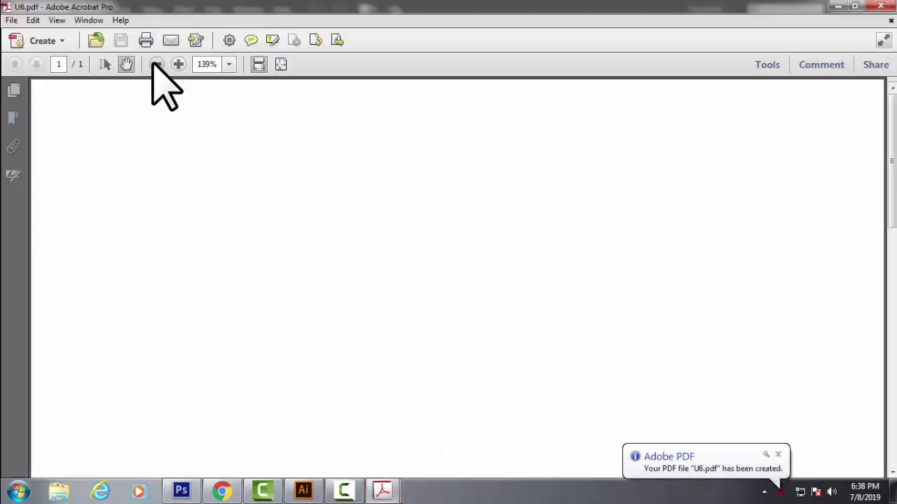
Step: Zoom out until the whole U6.pdf page fits, then return to Illustrator
left_click(156, 64)
left_click(157, 64)
left_click(157, 64)
left_click(156, 64)
left_click(157, 64)
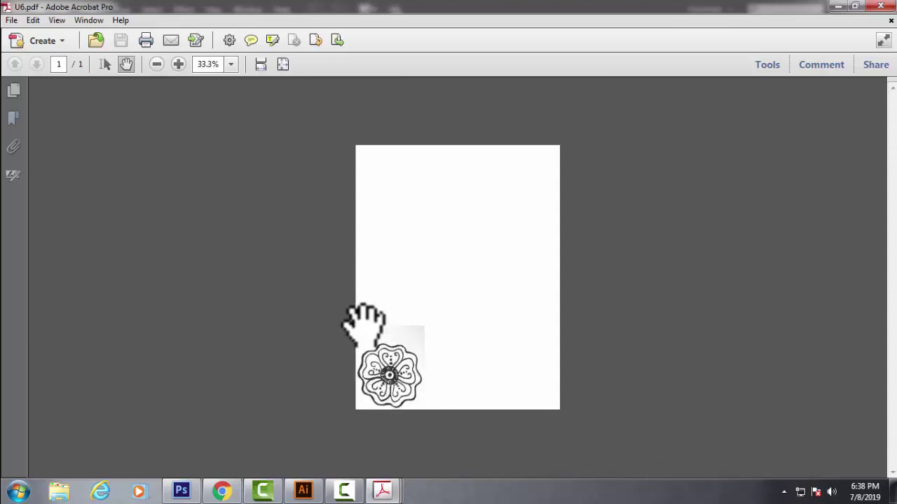
left_click(313, 495)
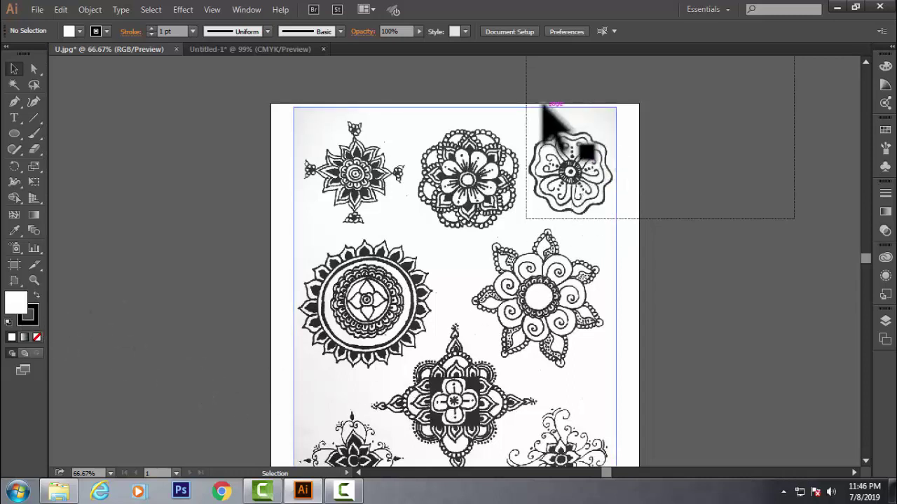
Step: Choose View > Hide Print Tiling, then switch to the Untitled-1 shapes document
left_click(213, 10)
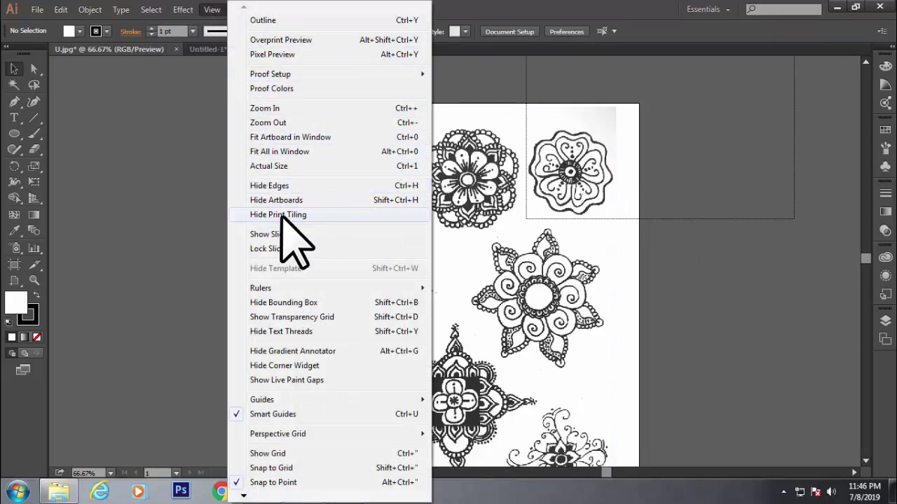
left_click(280, 216)
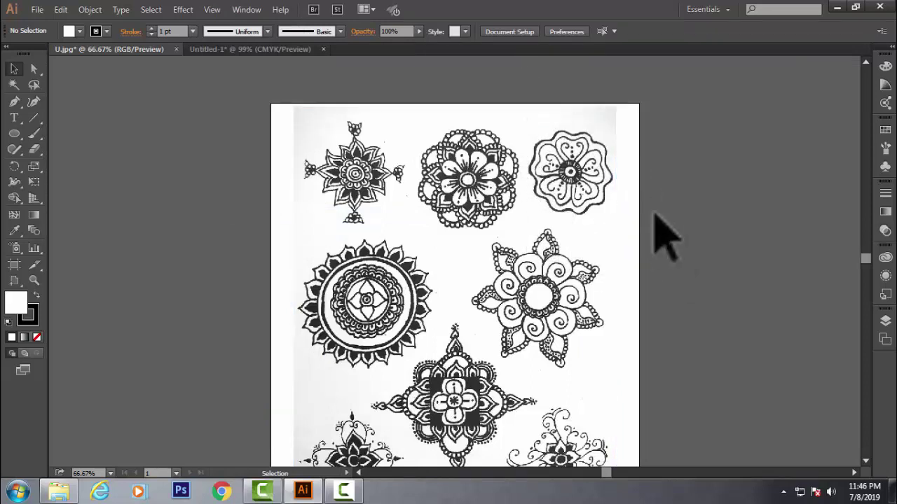
left_click(260, 51)
Step: Set up printing of Untitled-1 with Fit to Page and Ignore Artboards, scaling the four shapes to 44.35%
left_click_drag(617, 474, 607, 476)
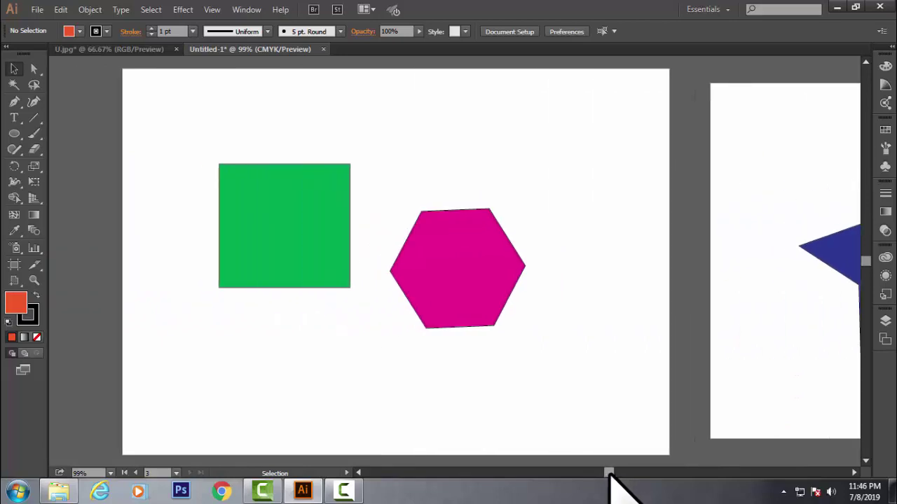
left_click(33, 9)
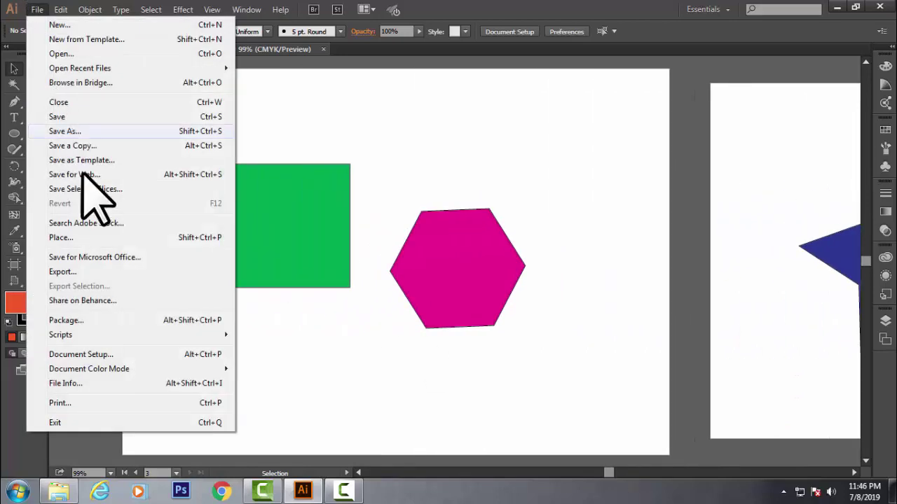
left_click(76, 403)
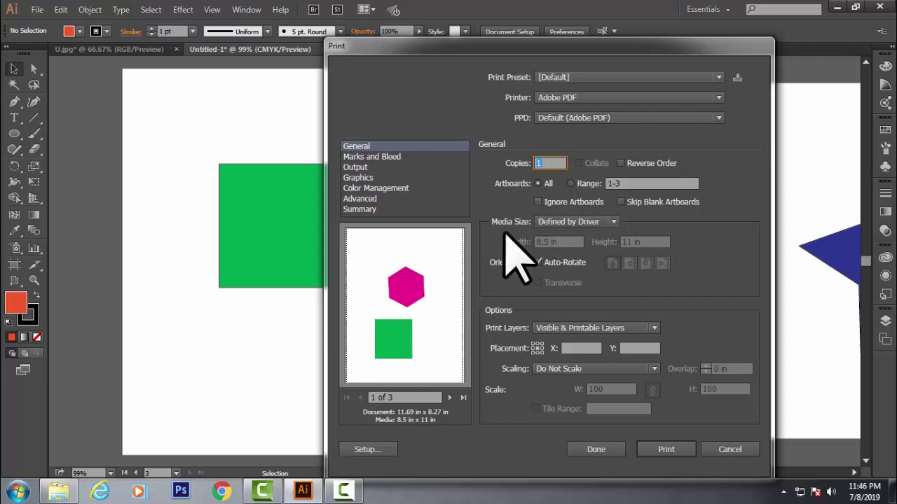
left_click_drag(499, 48, 537, 60)
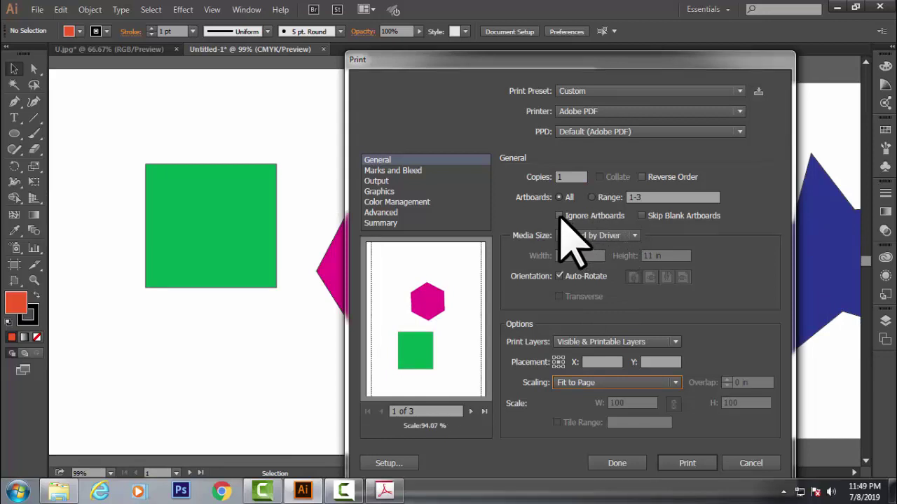
left_click(558, 216)
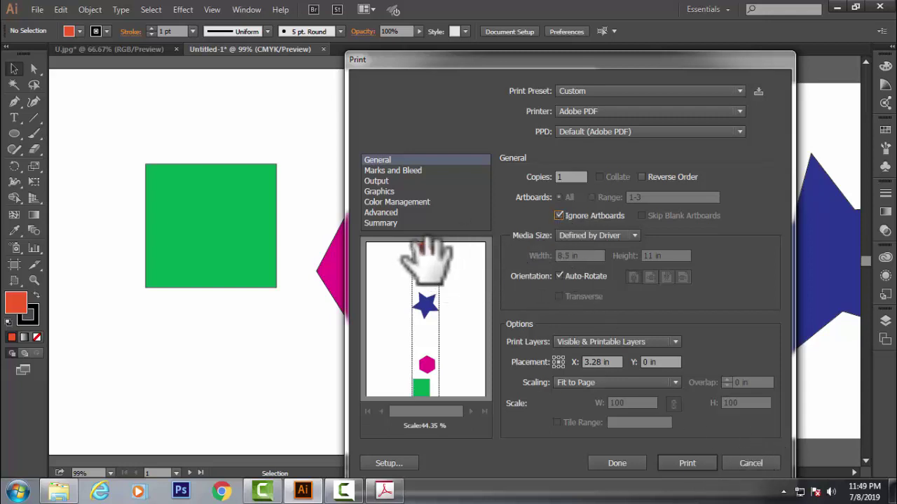
Step: Print the circle, star, hexagon and square to a PDF saved as po.pdf on the Desktop
left_click(691, 463)
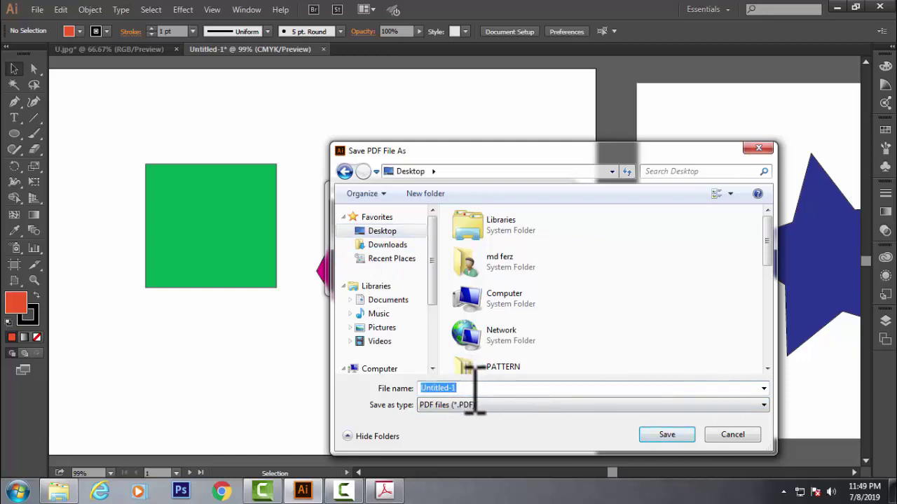
type("p")
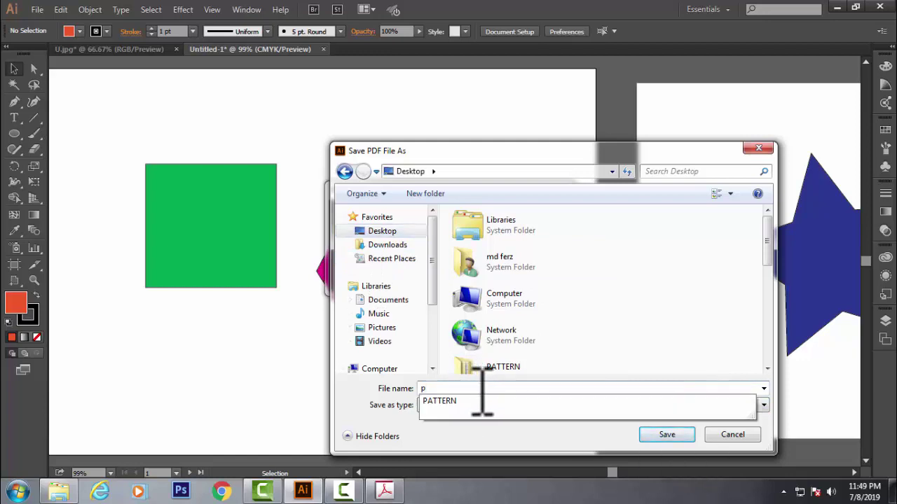
type("o")
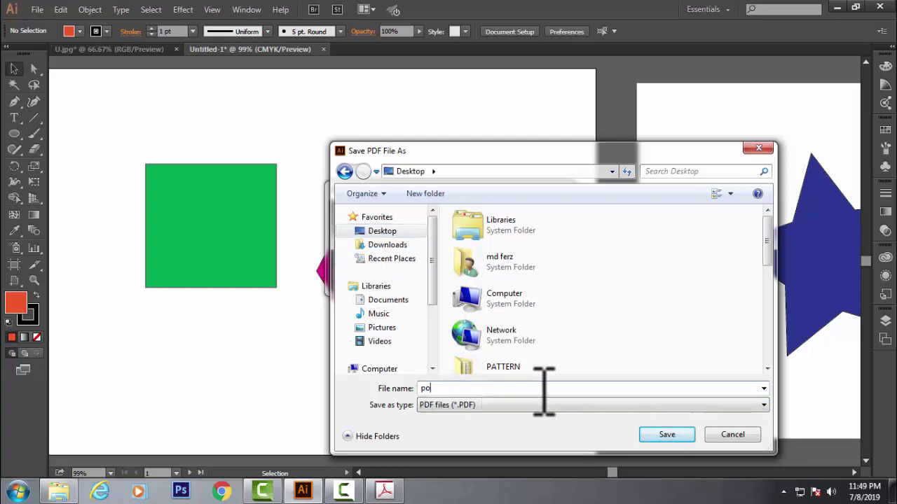
left_click(651, 435)
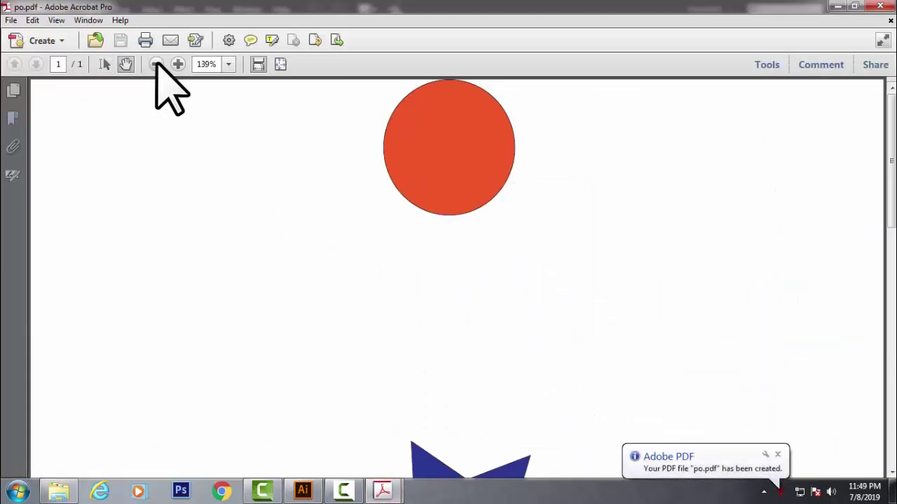
Step: Zoom out until the whole po.pdf page fits, dismiss the PDF-created notice, and return to Illustrator
left_click(155, 64)
left_click(156, 64)
left_click(156, 64)
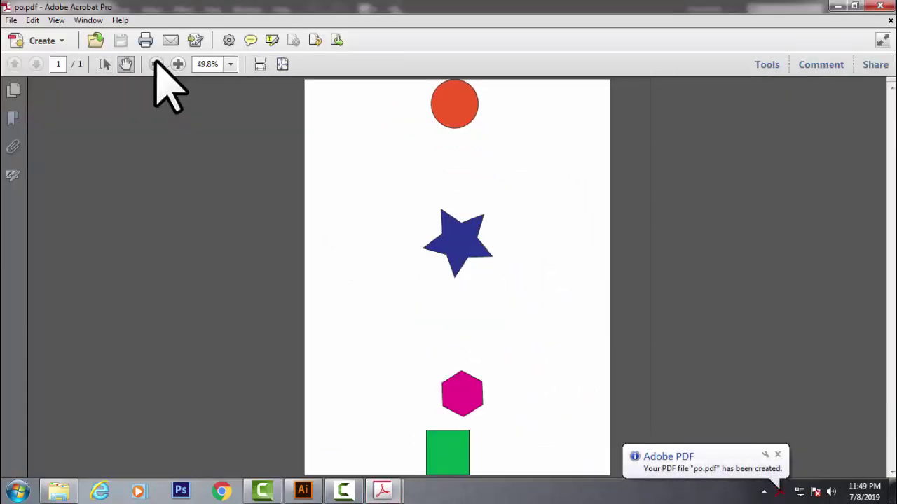
left_click(156, 64)
left_click(778, 455)
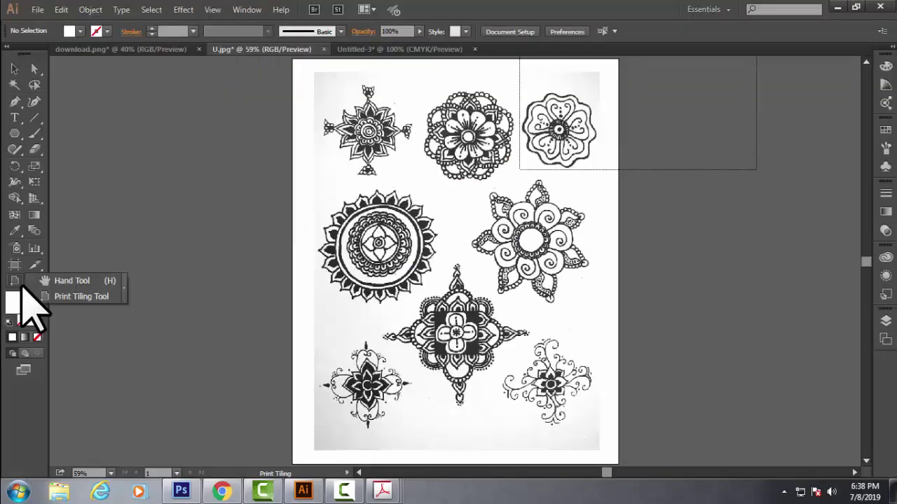
left_click_drag(24, 290, 70, 281)
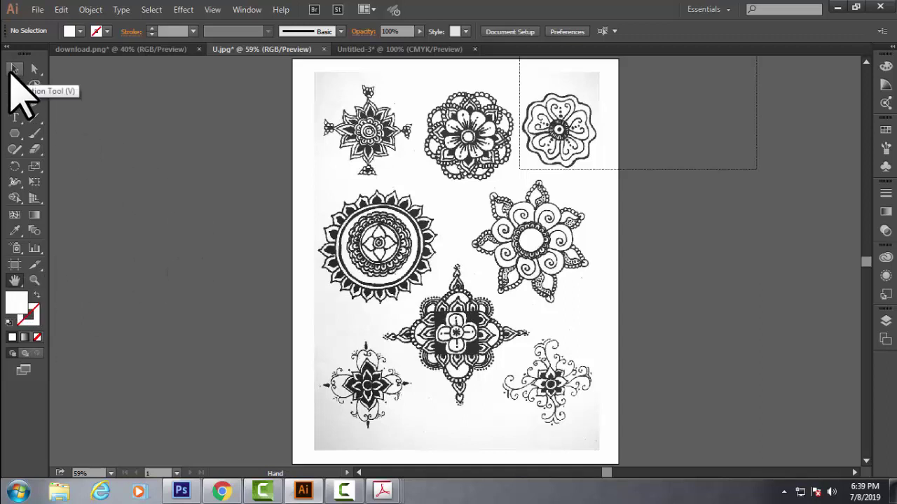
Step: Switch to the Selection Tool (V) on the U.jpg mandala sheet
left_click(15, 70)
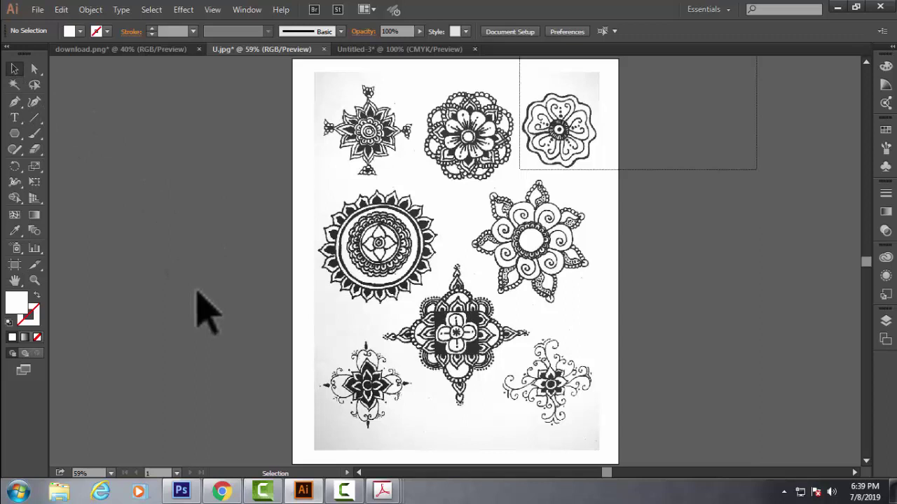